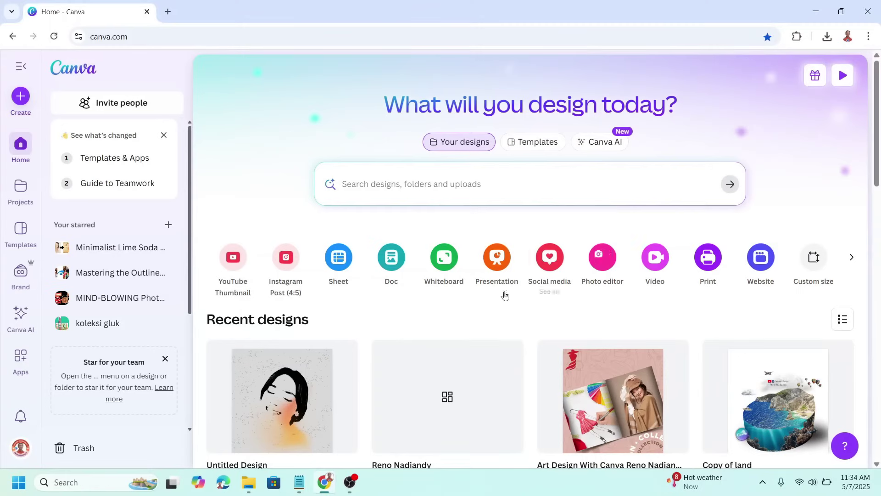
- Create a blank YouTube Thumbnail design from the Canva home page shortcut
left_click(235, 269)
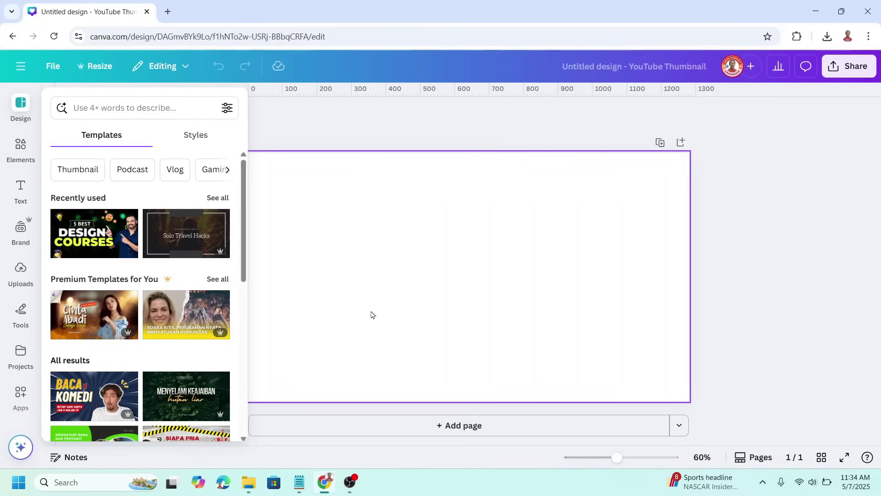
- Add the Gray Rock photo from the 'rock wall' Photos results to the page
left_click(21, 149)
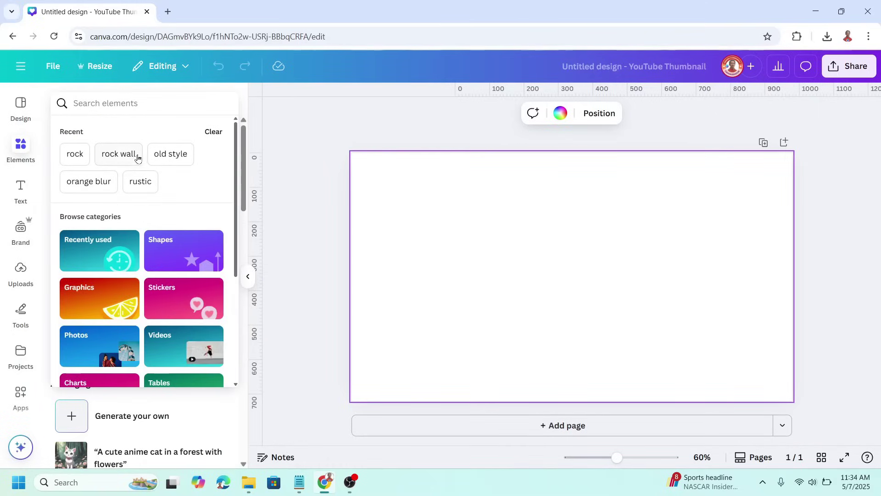
left_click(124, 154)
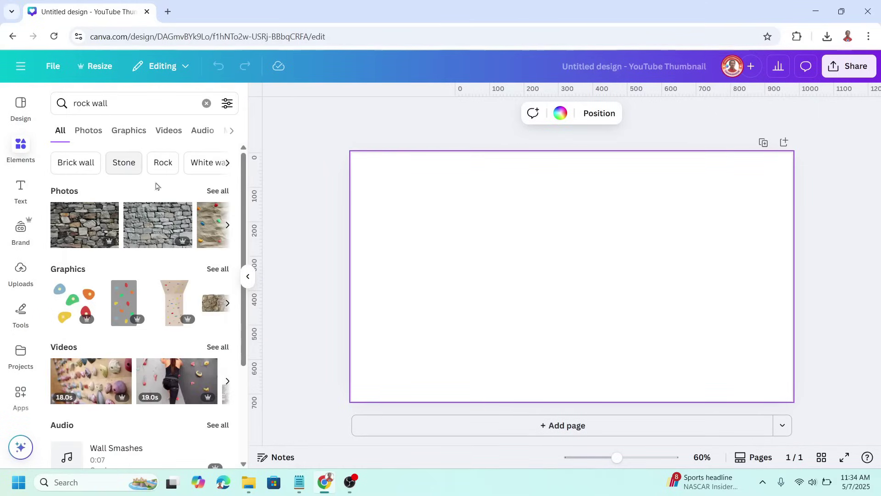
left_click(218, 190)
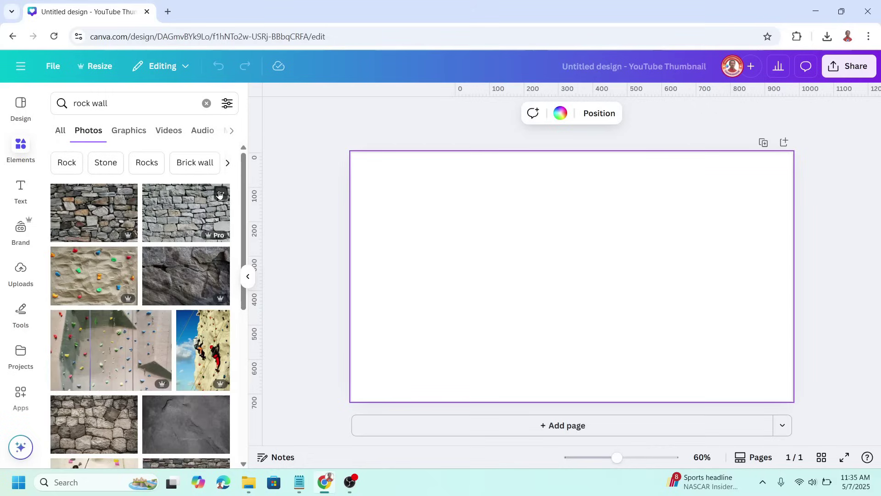
scroll(195, 237, "down", 1)
scroll(186, 275, "down", 1)
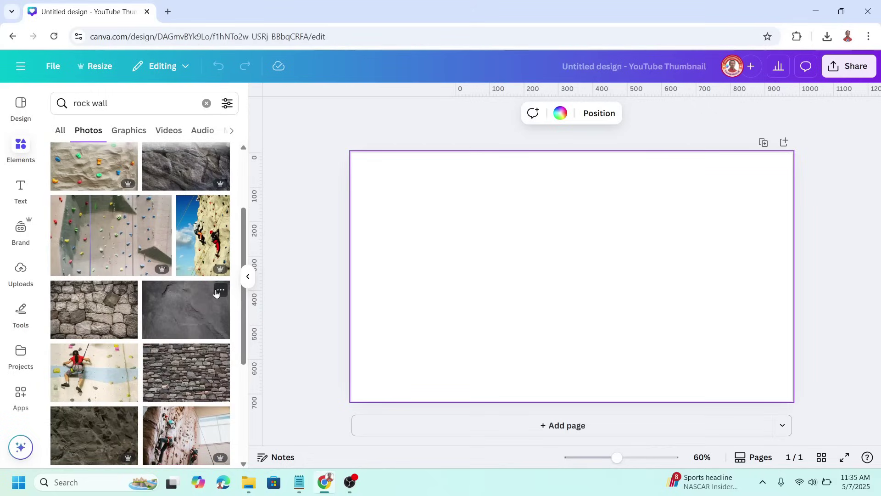
left_click(220, 291)
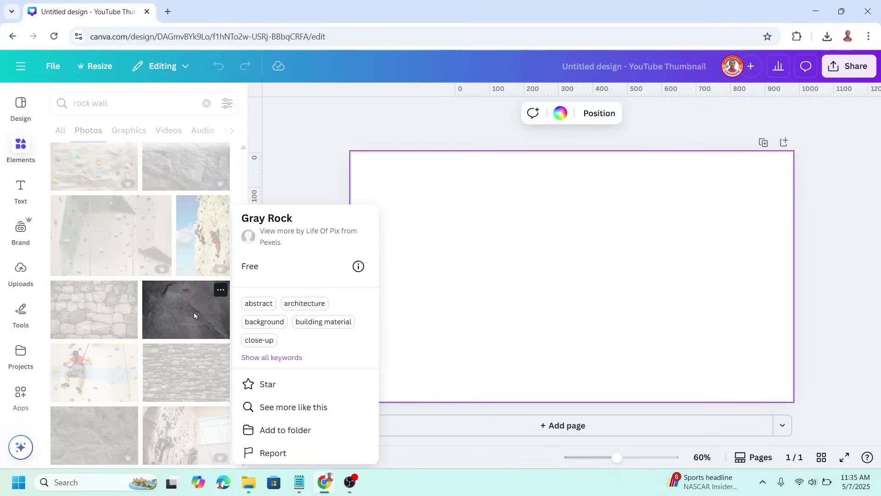
left_click(185, 314)
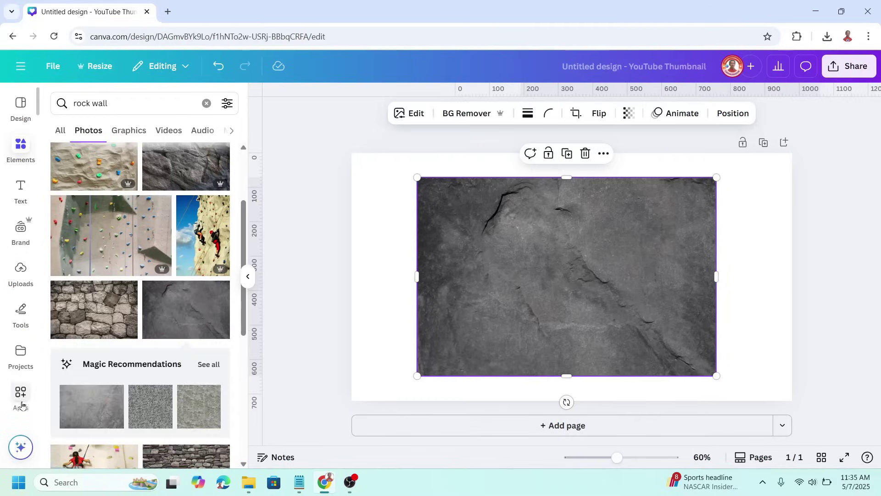
- Find and open the FontFrame app through an apps search for 'font'
left_click(22, 405)
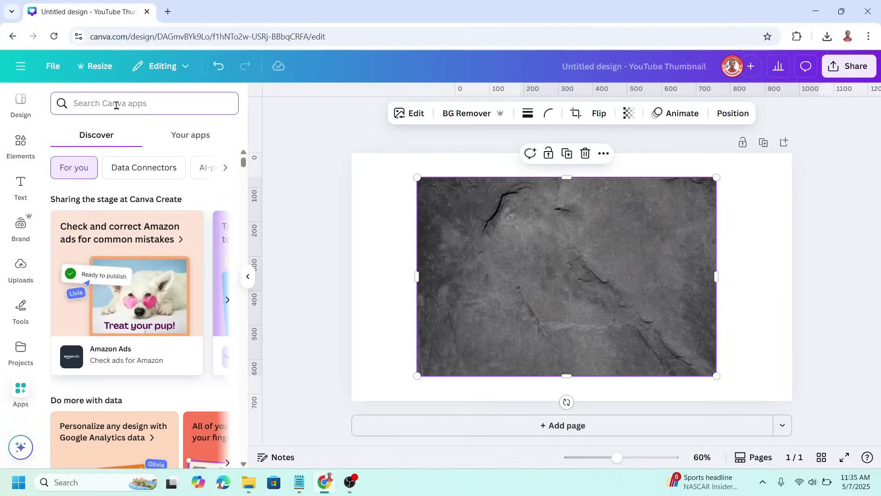
left_click(116, 104)
type("font")
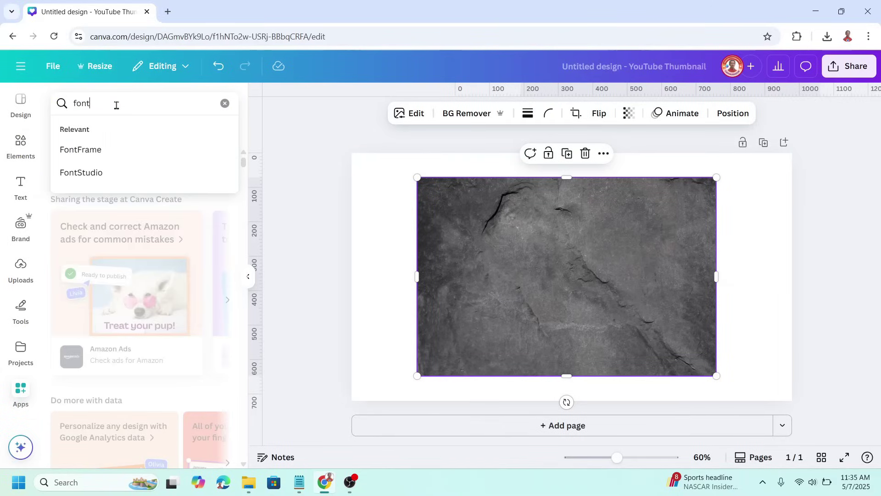
left_click(102, 151)
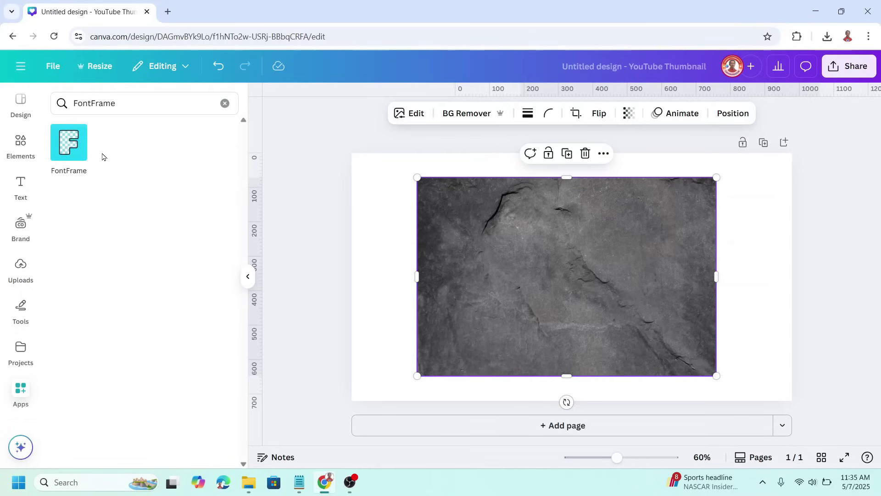
left_click(76, 151)
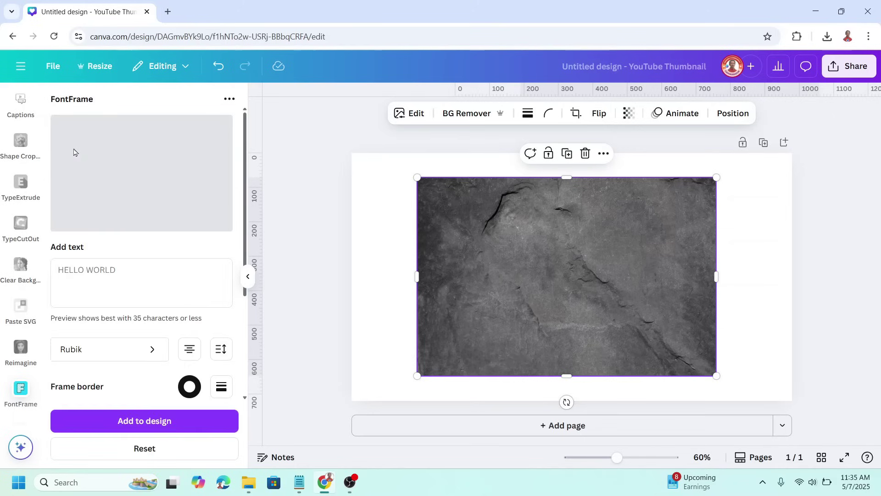
scroll(147, 255, "down", 2)
scroll(152, 271, "down", 2)
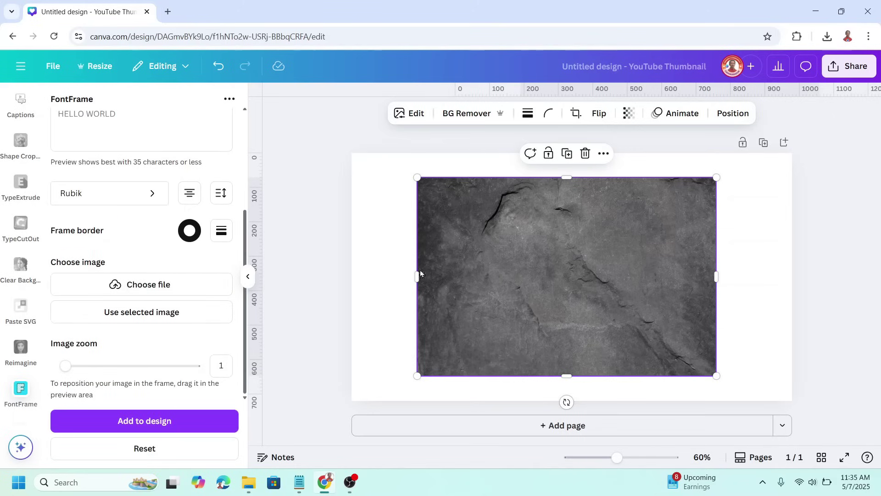
- Make rock-filled ROCK lettering in Poppins with border weight 0 and add it
left_click(149, 313)
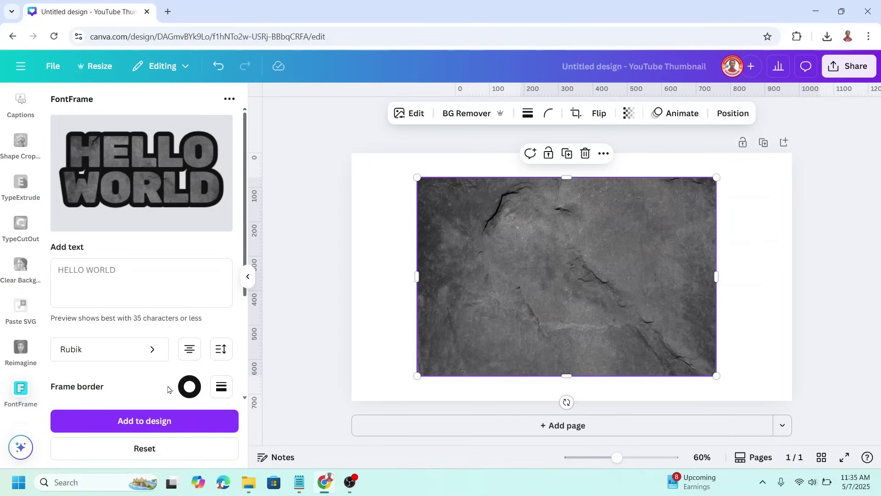
left_click(221, 387)
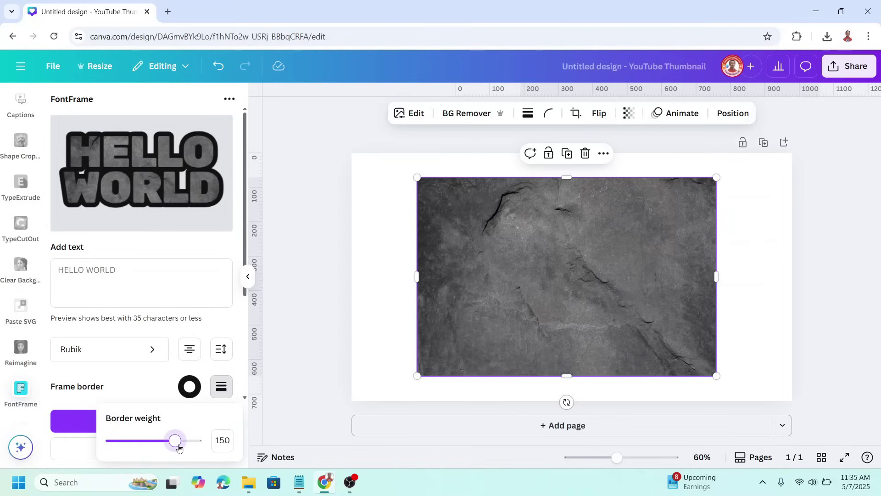
left_click_drag(175, 440, 89, 446)
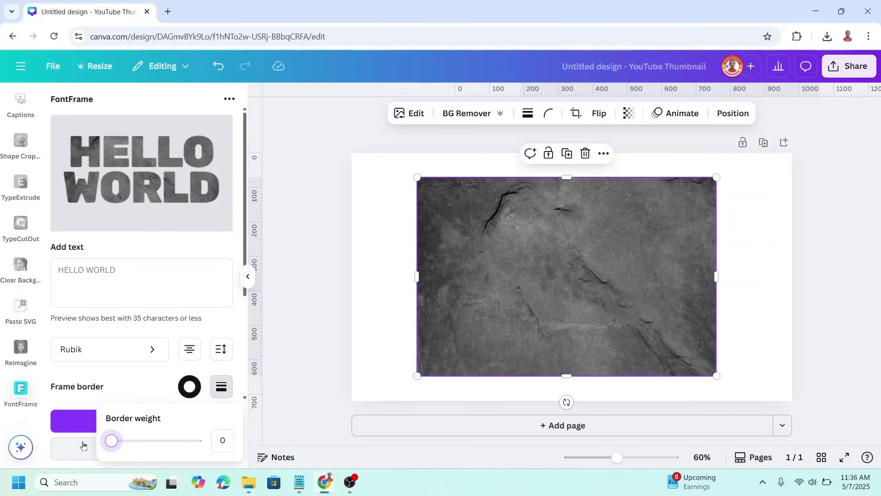
left_click(118, 354)
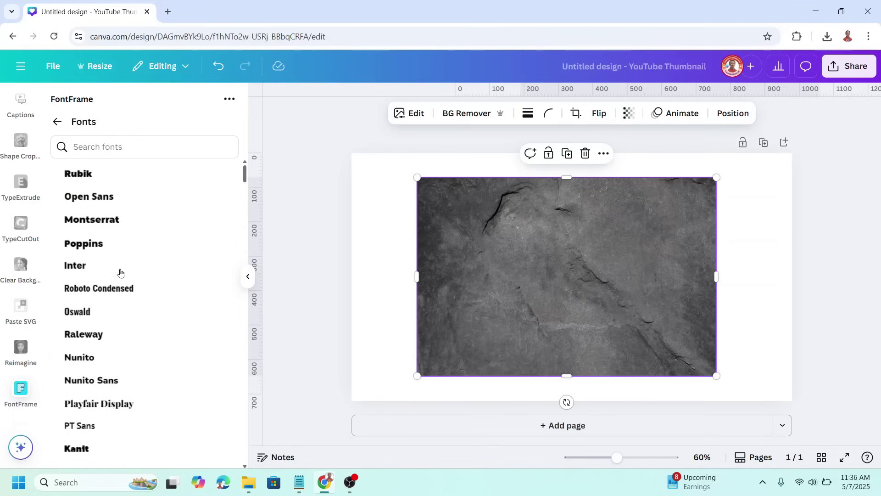
left_click(116, 245)
left_click(120, 272)
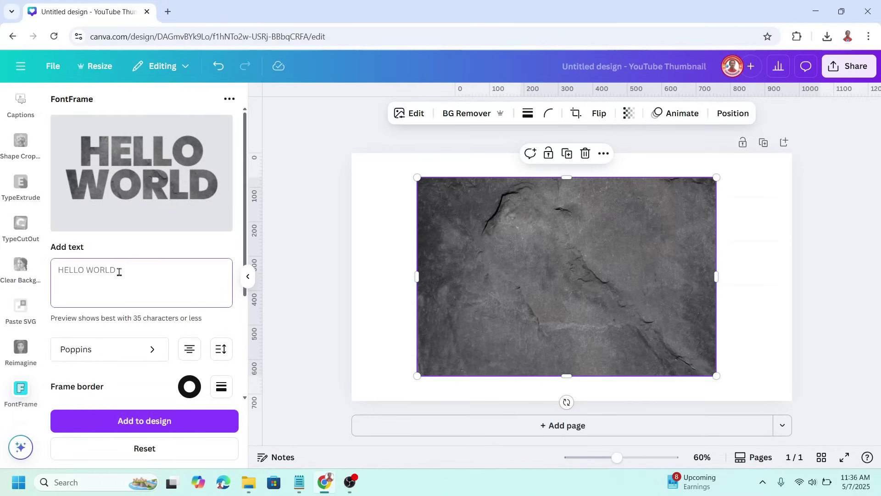
type("ROCK")
scroll(119, 272, "down", 3)
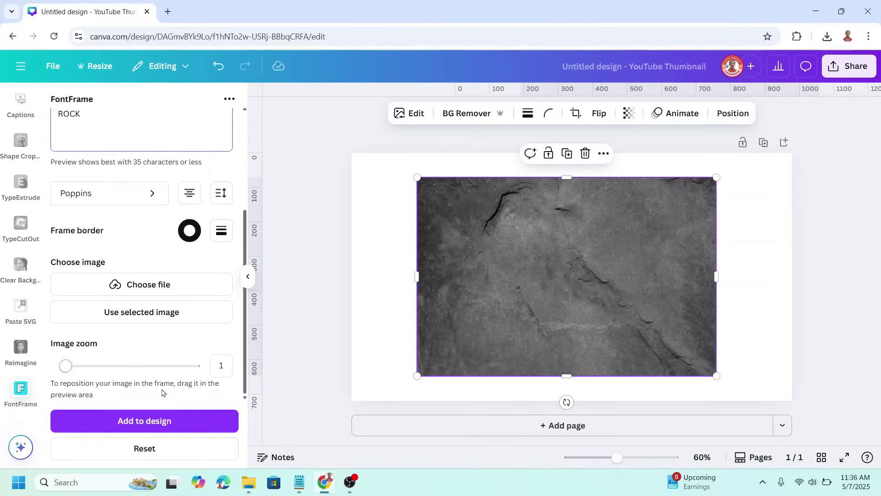
left_click(165, 426)
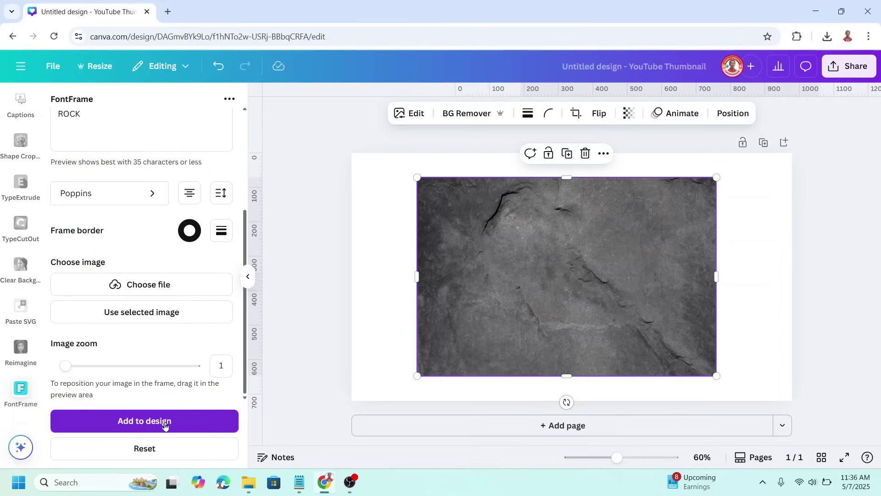
- Delete the rock photo, then enlarge and centre the ROCK lettering on the page
left_click(692, 232)
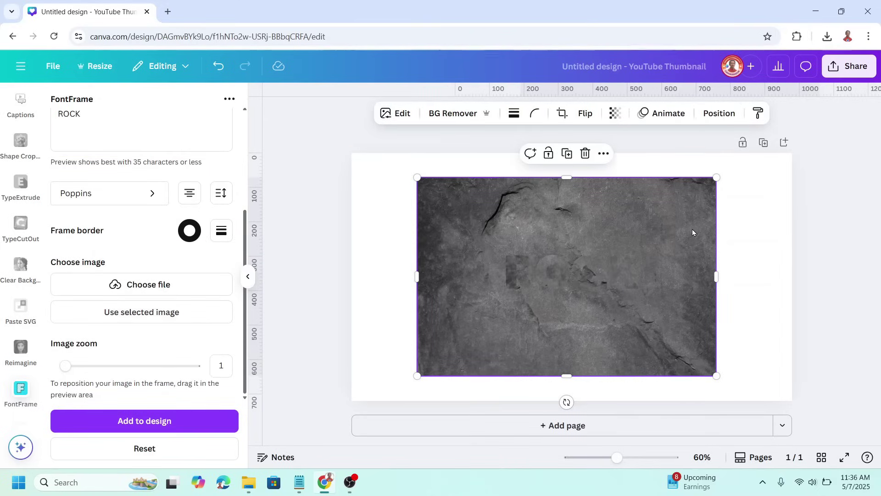
left_click(586, 153)
left_click(569, 291)
left_click_drag(565, 290, 486, 311)
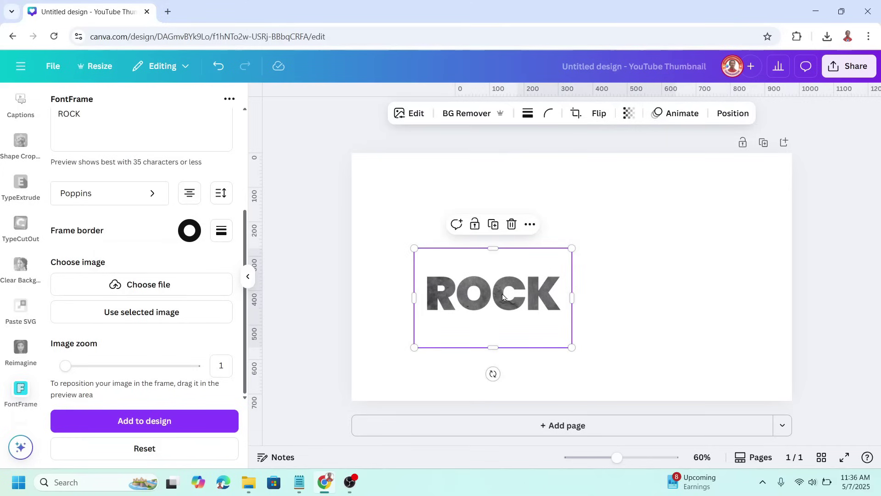
left_click_drag(571, 248, 708, 163)
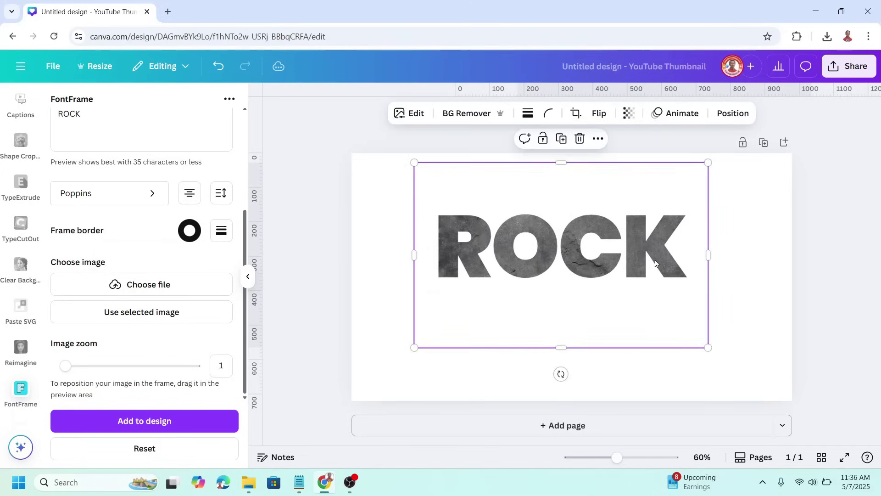
left_click_drag(657, 254, 665, 282)
scroll(21, 330, "up", 5)
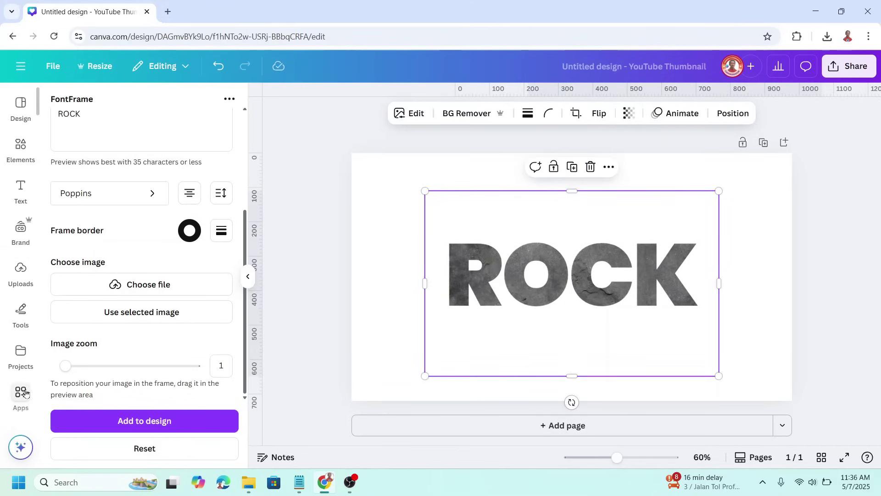
- Search the apps for 'CUTOUT' to find an image cutout tool
left_click(21, 392)
left_click(71, 104)
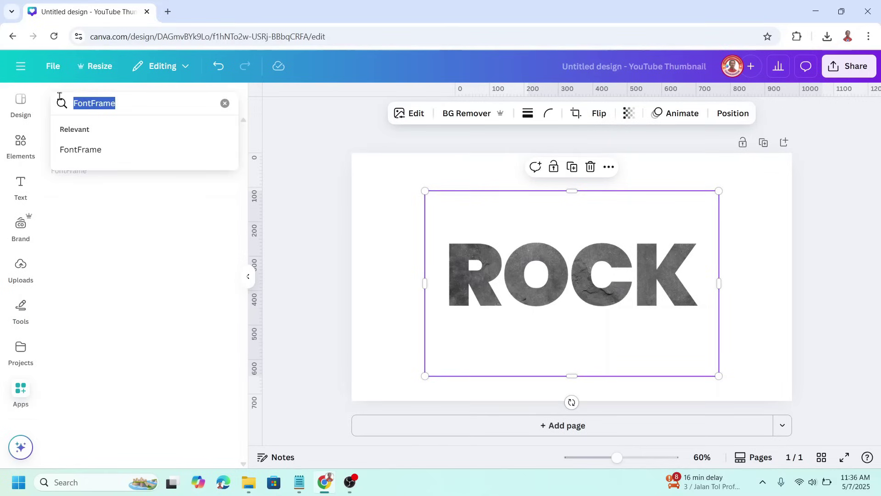
type("CUTOUT")
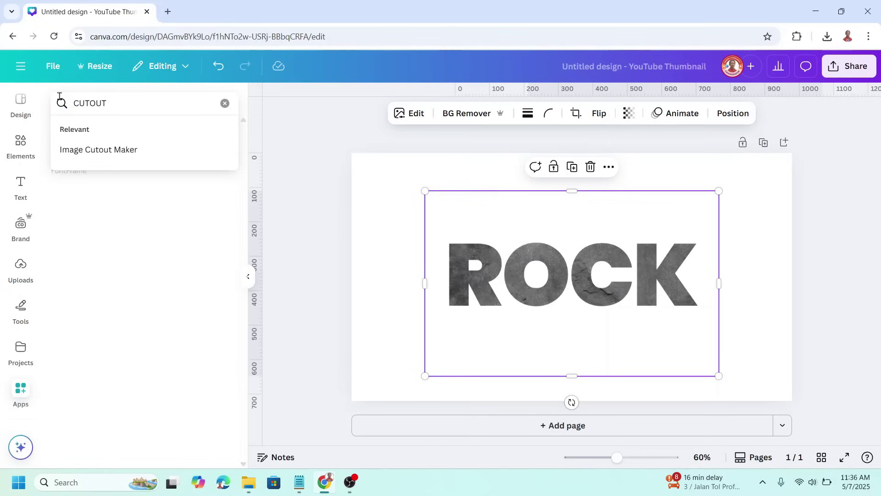
key("Return")
mouse_move(69, 142)
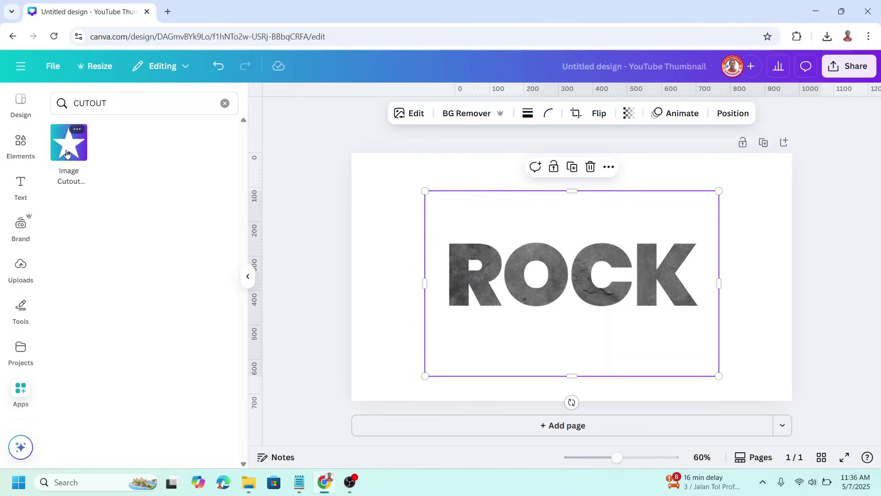
- In Image Cutout Maker, chip ROCK with a splatter shape over C and K
left_click(67, 153)
scroll(187, 240, "down", 2)
scroll(189, 239, "down", 2)
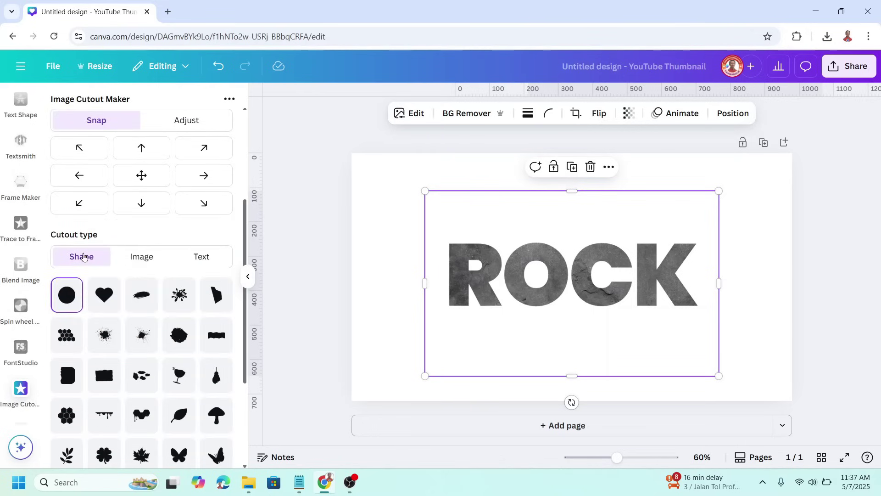
scroll(85, 256, "down", 1)
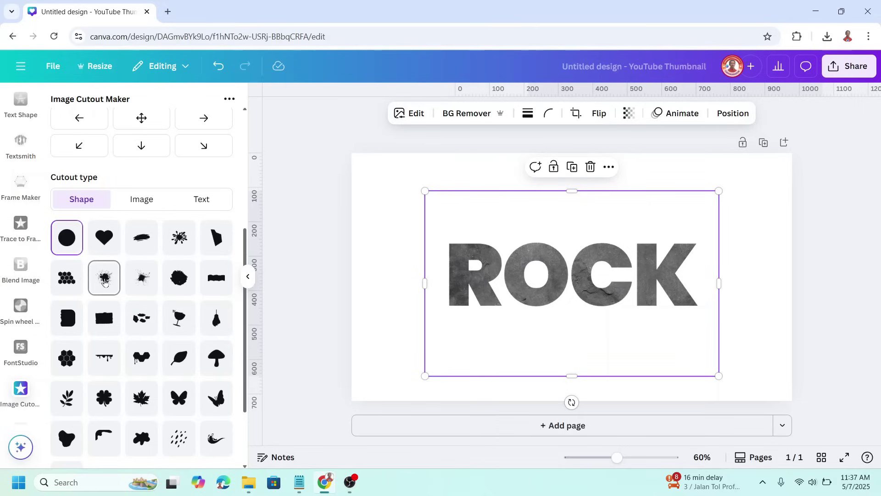
left_click(104, 280)
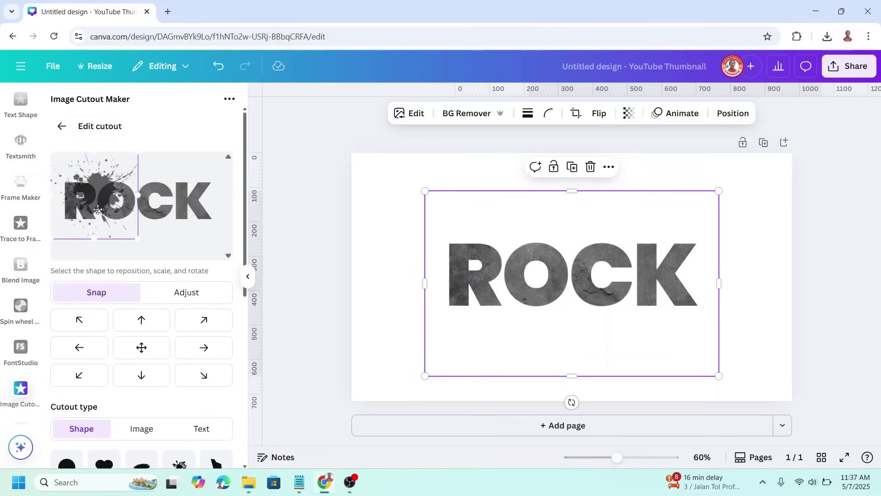
left_click_drag(127, 252, 174, 249)
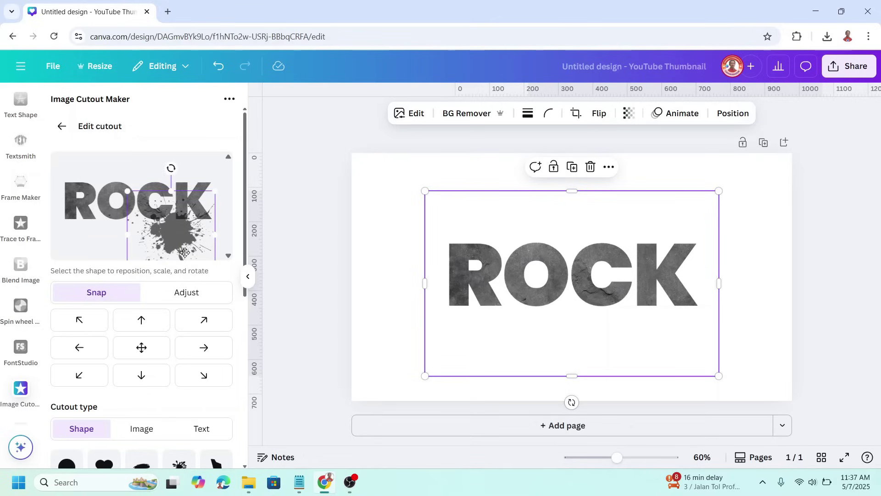
scroll(174, 248, "down", 2)
scroll(176, 290, "down", 3)
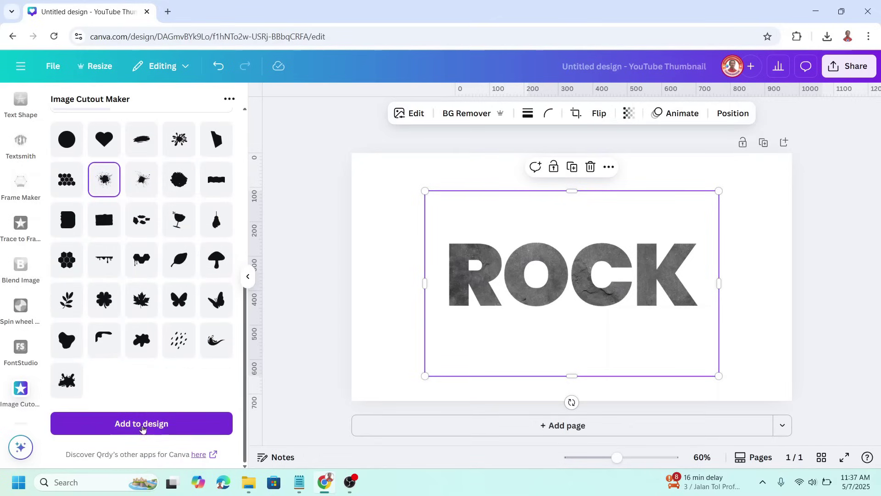
left_click(141, 422)
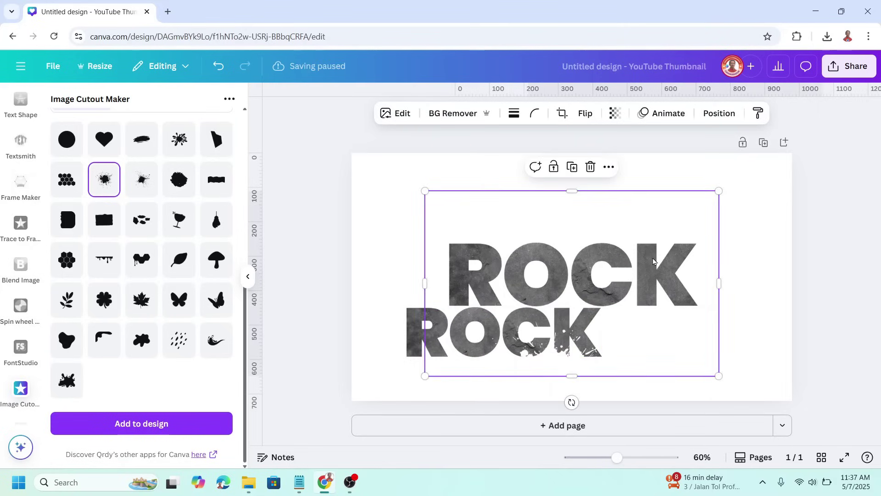
- Delete the original ROCK image, then enlarge and reposition the chipped copy
left_click(684, 267)
key("Delete")
left_click(600, 310)
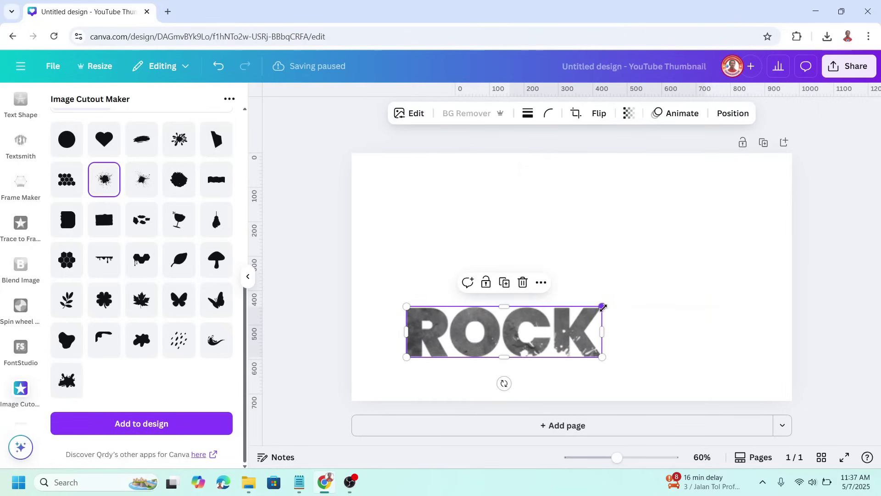
left_click_drag(603, 305, 744, 269)
left_click_drag(670, 329, 683, 278)
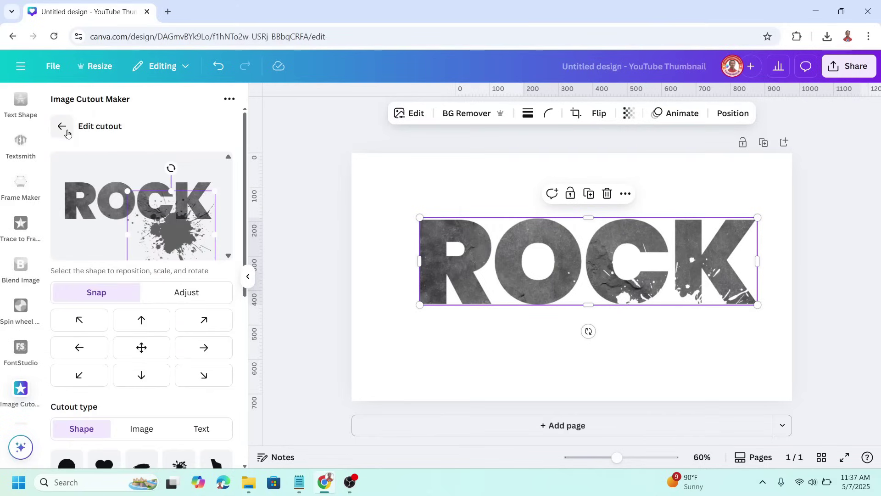
- Cut an enlarged splatter shape across the R and O and add the result
left_click(63, 128)
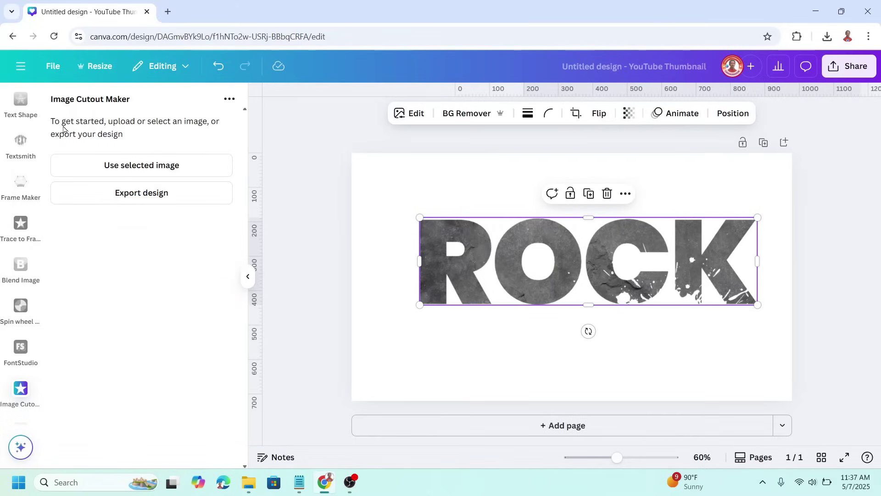
left_click(152, 167)
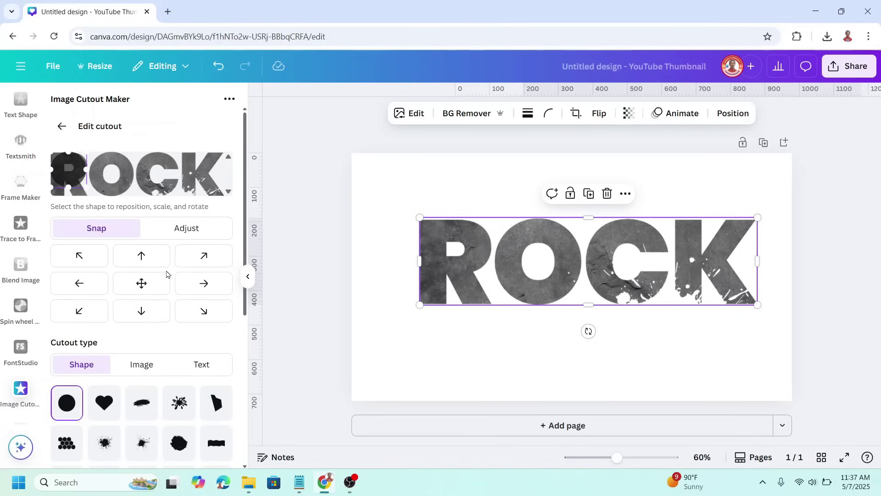
scroll(167, 275, "down", 2)
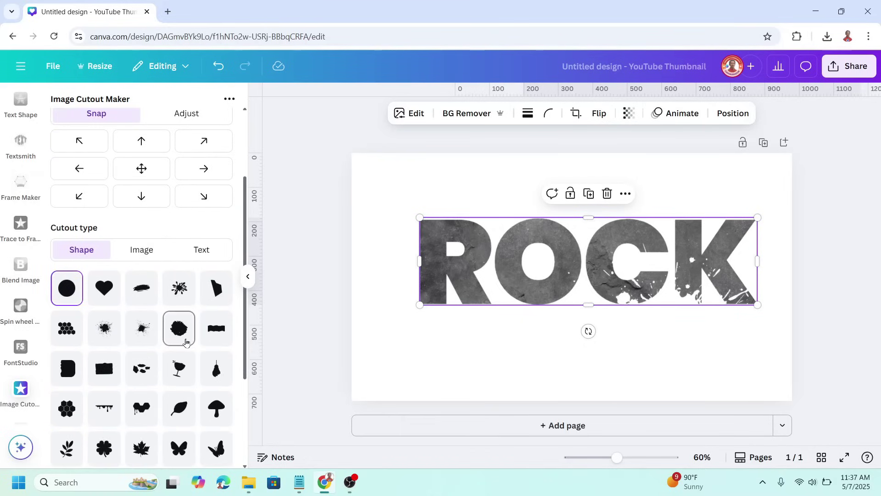
left_click(106, 337)
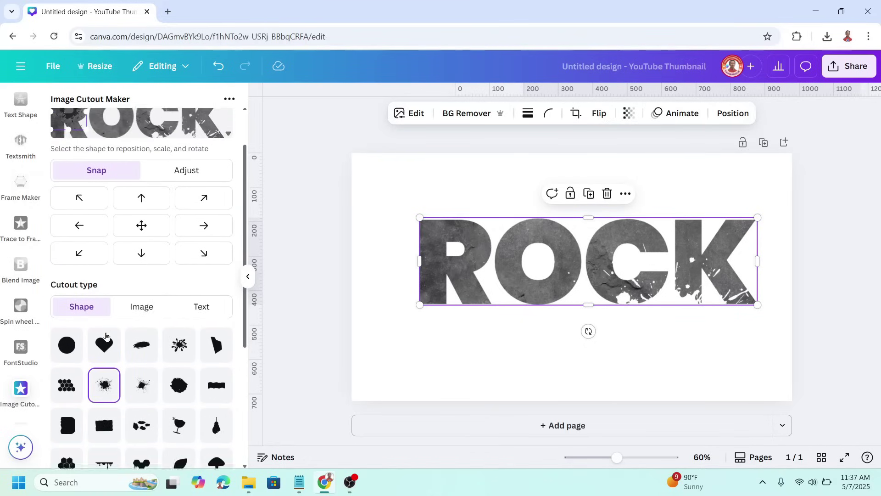
left_click_drag(80, 178, 111, 164)
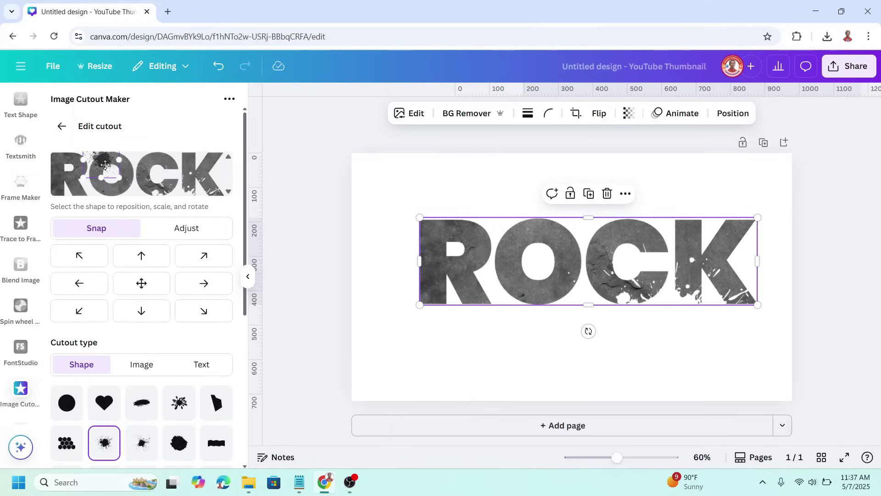
left_click_drag(105, 164, 85, 162)
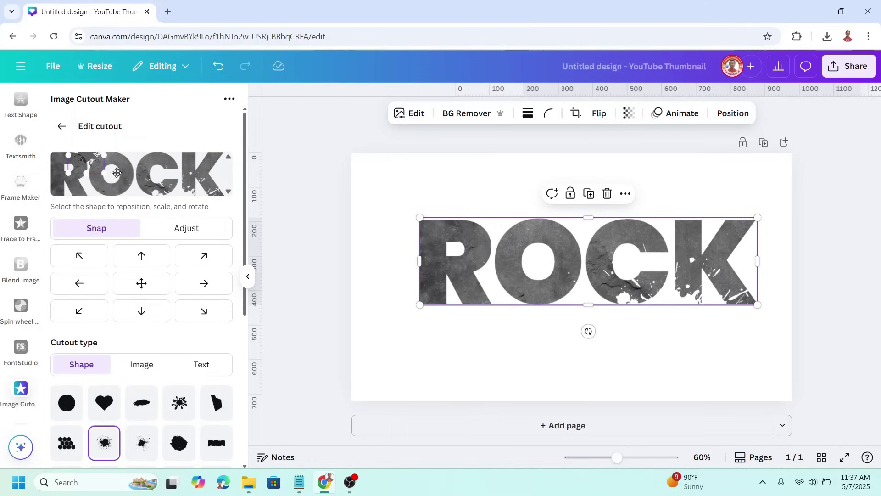
left_click_drag(105, 173, 109, 176)
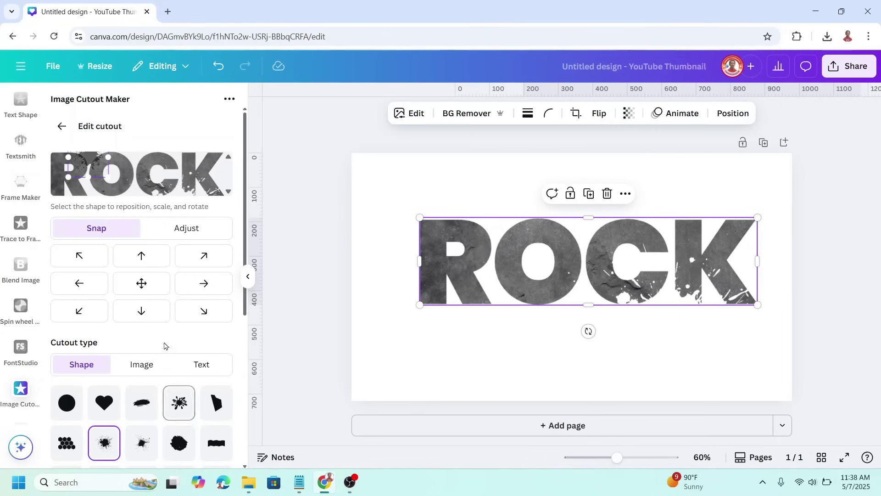
scroll(179, 402, "down", 5)
left_click(187, 427)
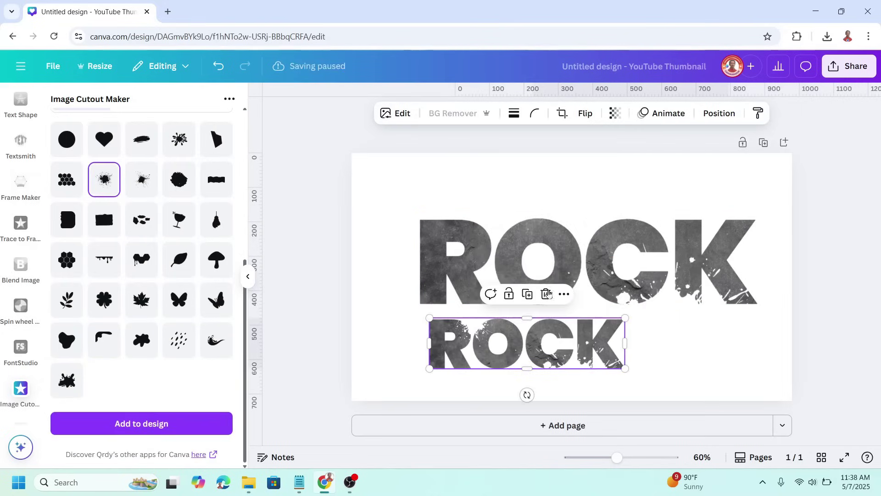
- Remove the older ROCK image, then centre and enlarge the new one
left_click(554, 262)
left_click(607, 193)
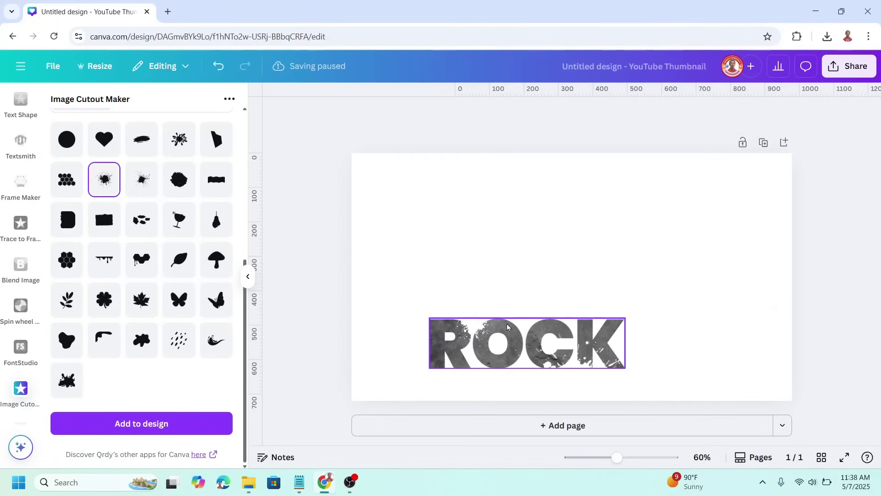
left_click_drag(507, 332, 537, 248)
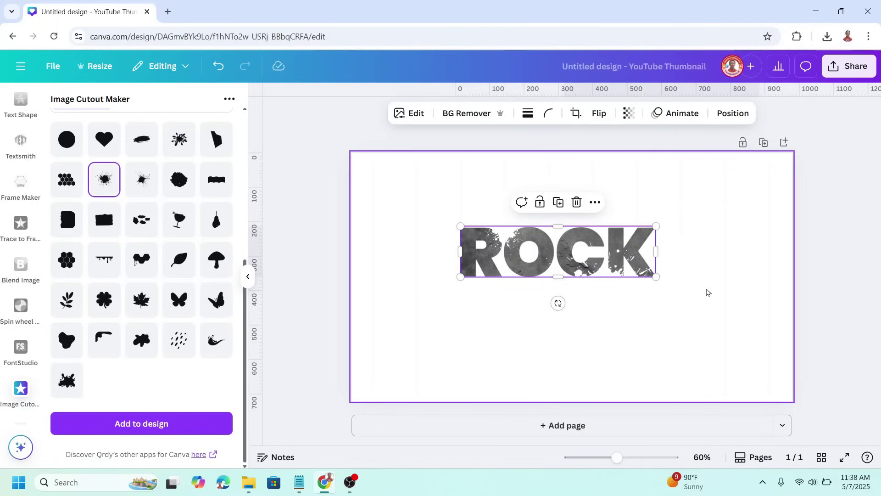
mouse_move(655, 276)
left_mouse_down()
mouse_move(710, 332)
mouse_move(736, 321)
left_mouse_up()
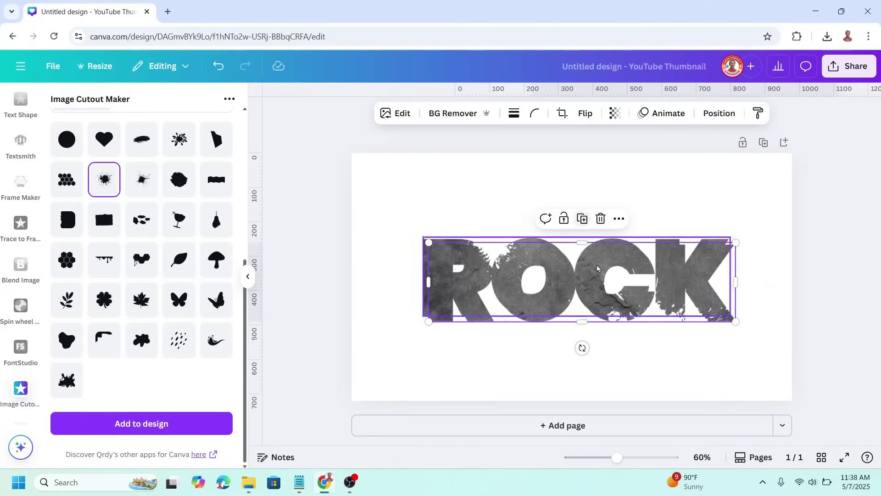
- Duplicate the ROCK image and lower the bottom copy's Brightness to -61
key("ctrl+d")
left_click(580, 277)
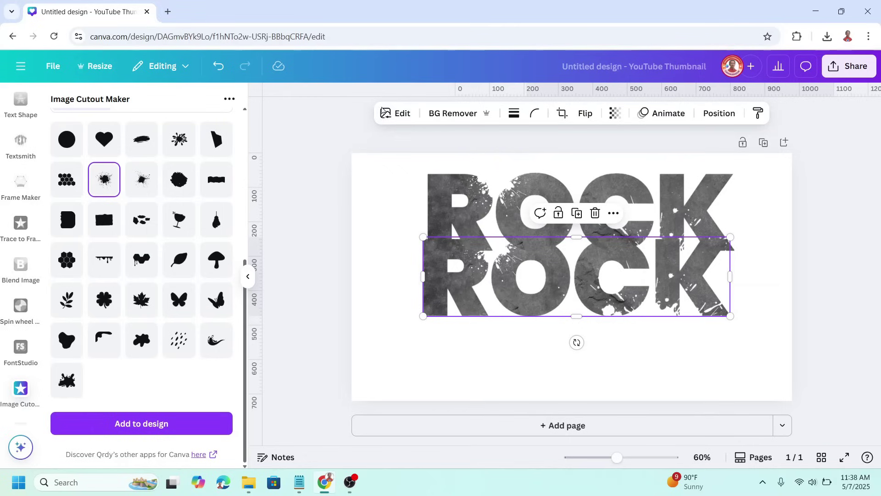
left_click(399, 114)
left_click(120, 193)
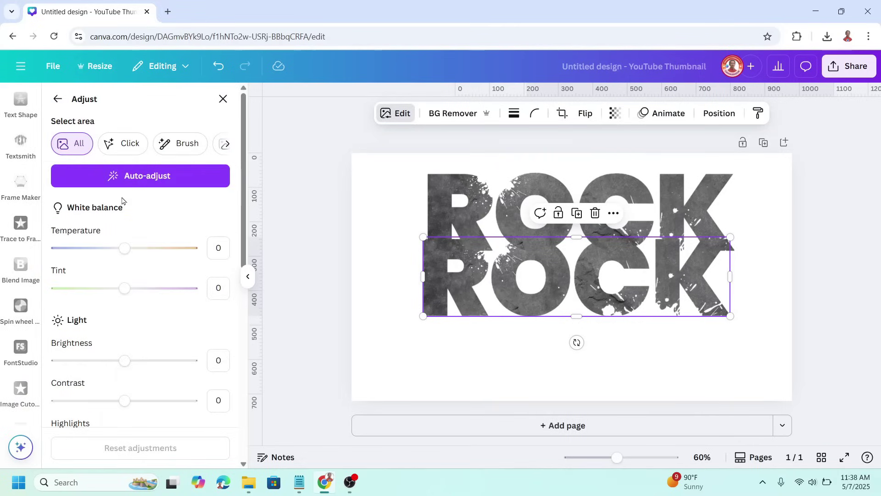
left_click_drag(122, 360, 32, 366)
- Place the top ROCK copy over the dark one with a slight 3D offset
left_click_drag(527, 198, 519, 253)
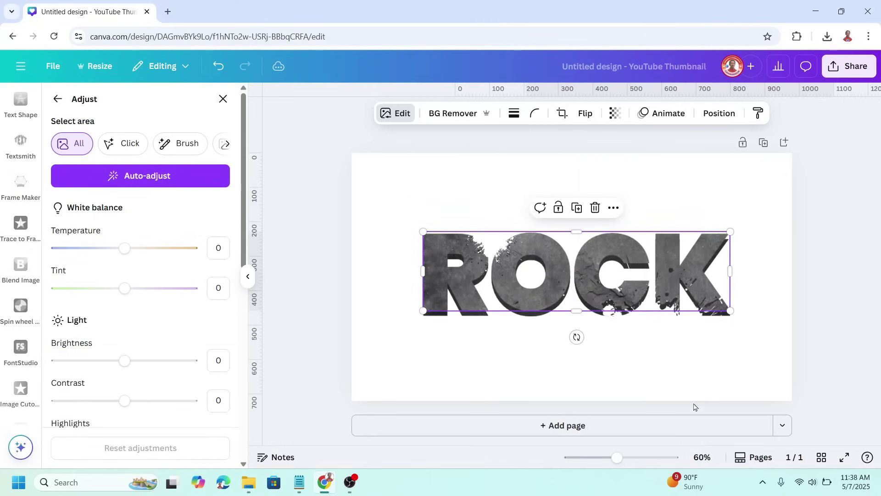
left_click_drag(617, 457, 630, 457)
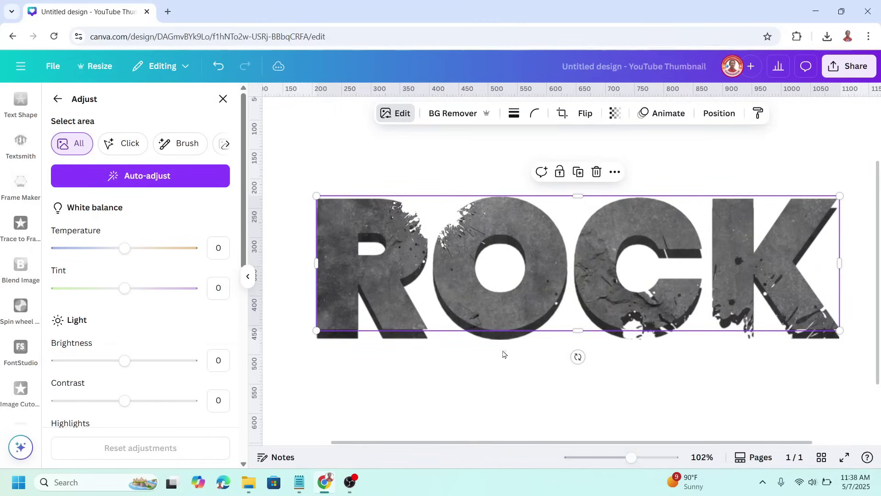
left_click_drag(481, 307, 482, 309)
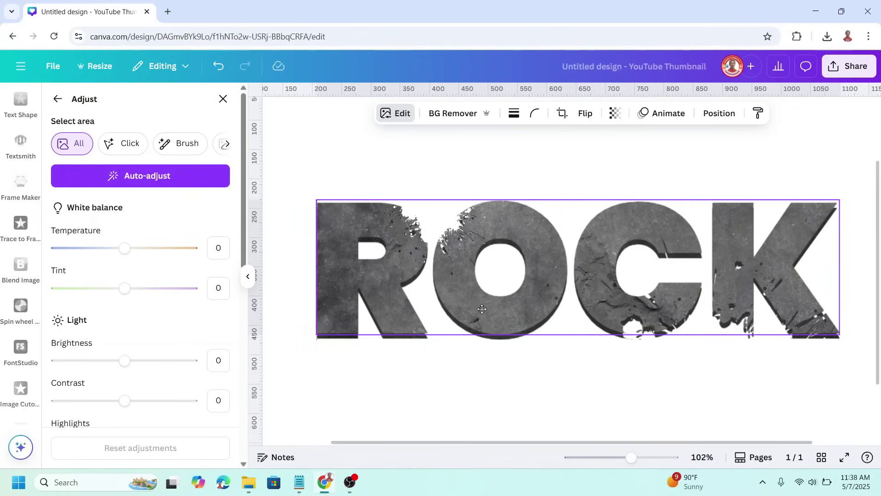
left_click_drag(483, 308, 481, 310)
left_click(636, 362)
left_click(538, 300)
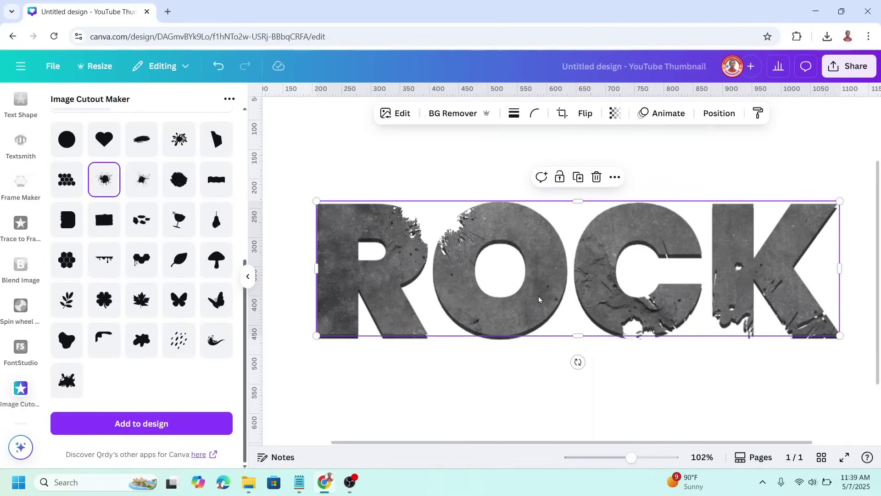
left_click_drag(539, 300, 539, 299)
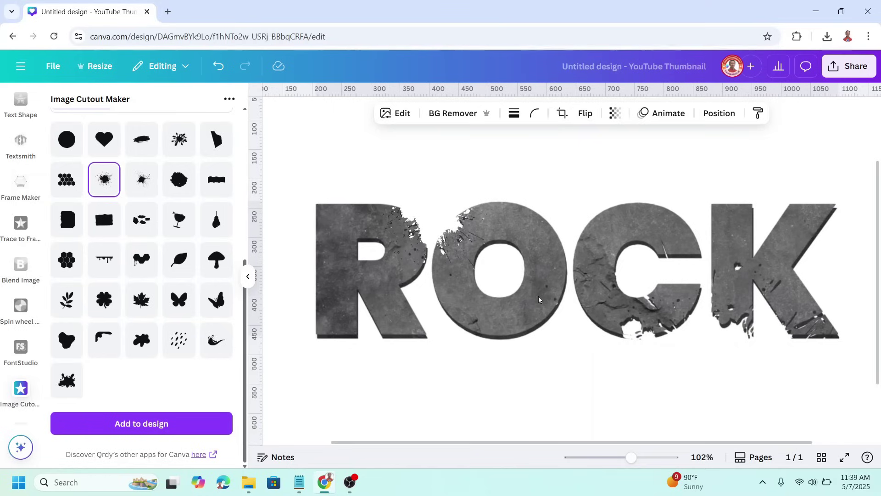
left_click(540, 300)
- Zoom out to the full page and search Elements for 'OLD WALL'
left_click(539, 300)
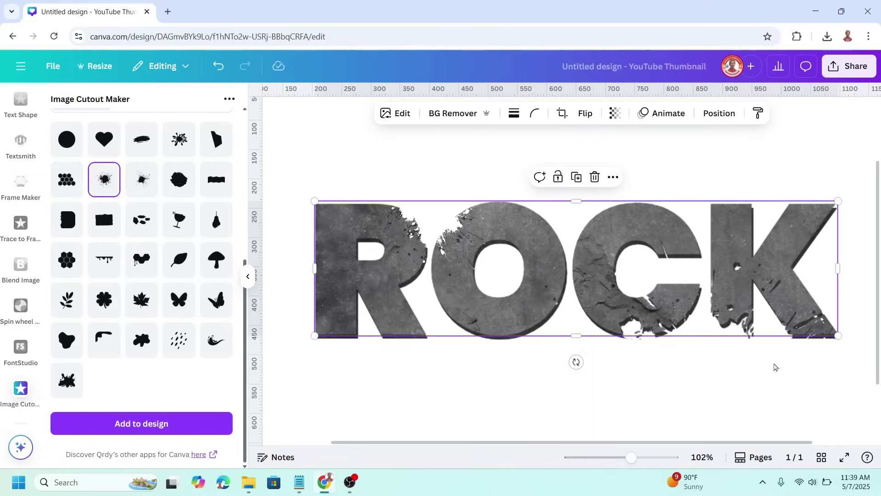
key("ctrl+alt+0")
scroll(20, 206, "up", 5)
left_click(23, 160)
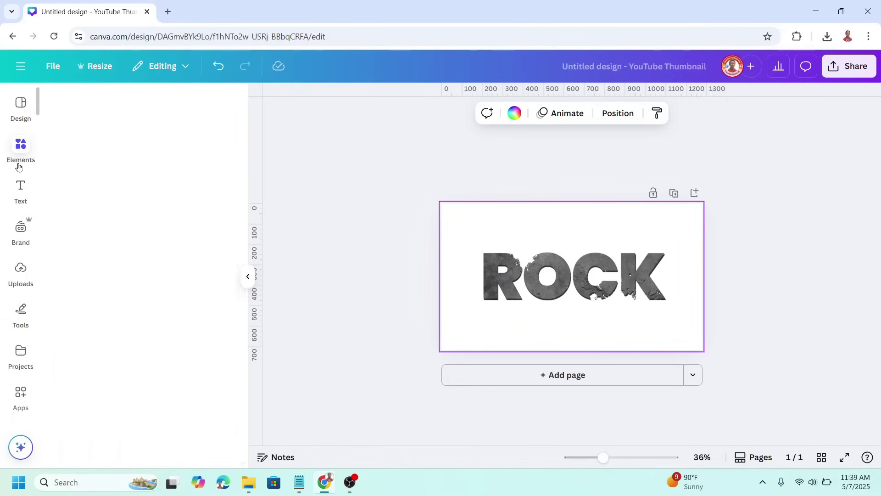
type("OL")
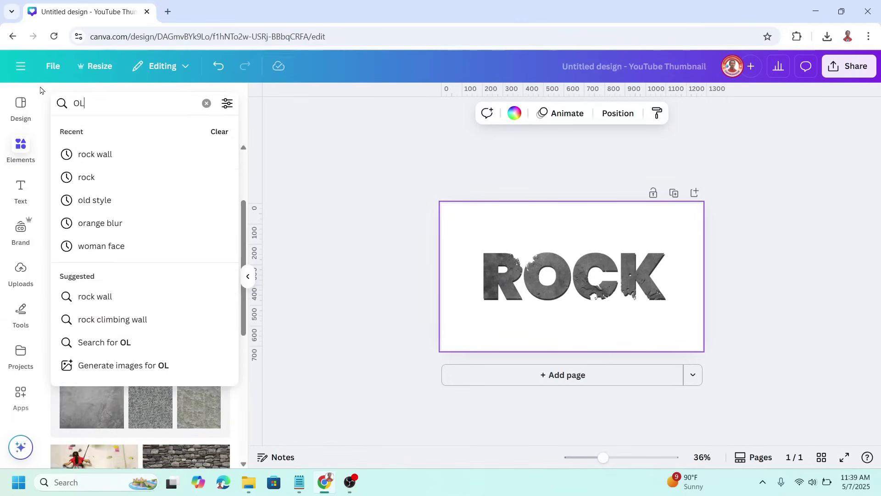
type("D WALL")
key("Return")
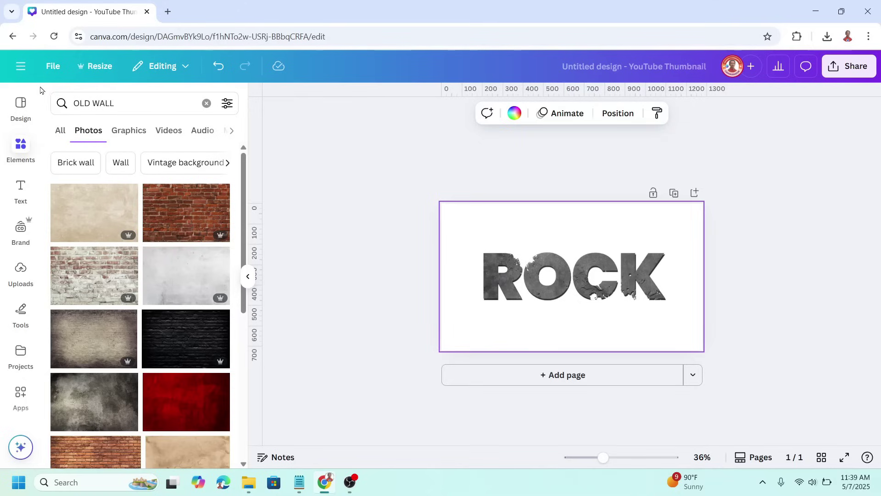
scroll(152, 246, "down", 3)
scroll(154, 245, "down", 2)
scroll(152, 245, "down", 1)
scroll(153, 244, "down", 2)
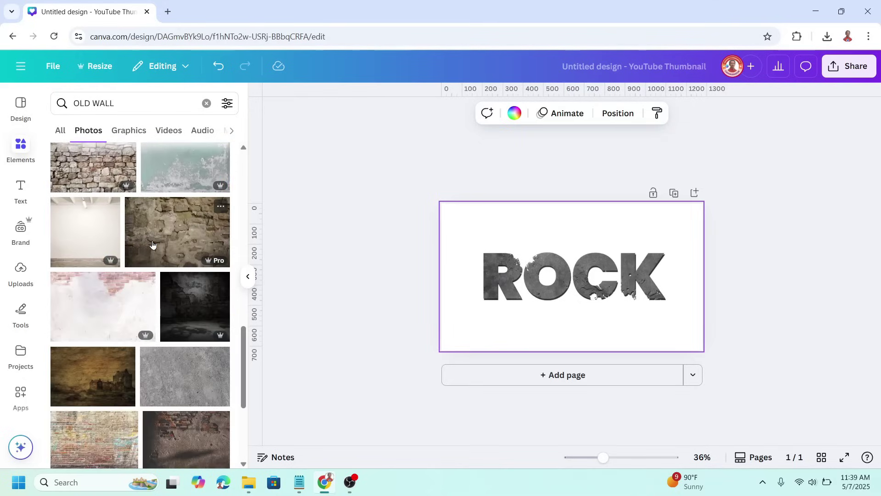
scroll(152, 245, "down", 3)
scroll(152, 245, "down", 3)
scroll(150, 246, "down", 3)
scroll(149, 245, "down", 3)
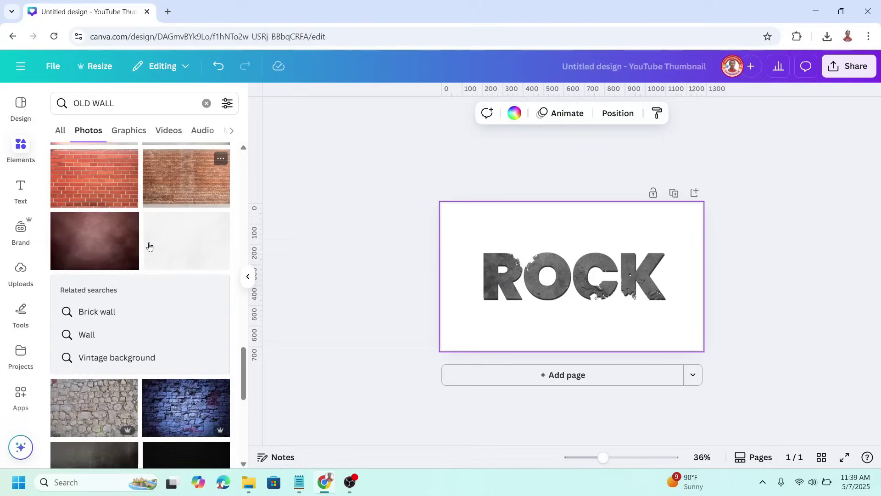
scroll(148, 246, "down", 3)
scroll(148, 246, "down", 3)
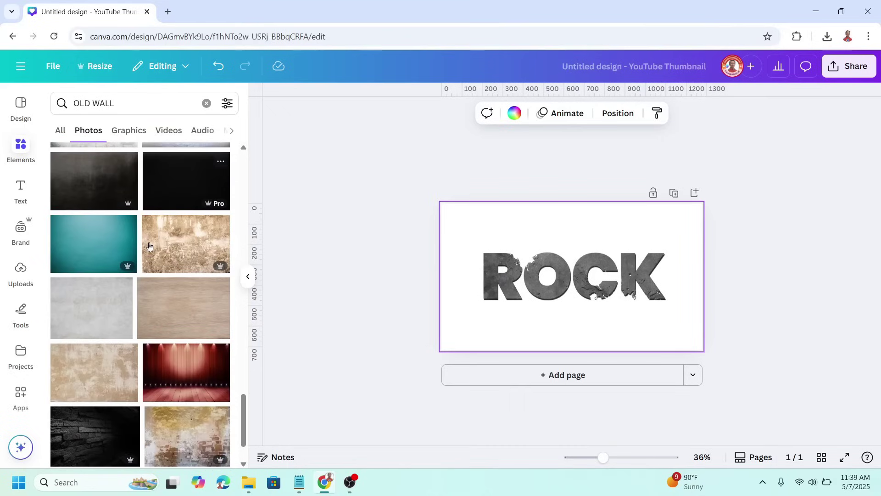
- Add the grey wall photo and set it as the page background
left_click(105, 310)
left_click_drag(565, 282, 513, 266)
right_click(513, 266)
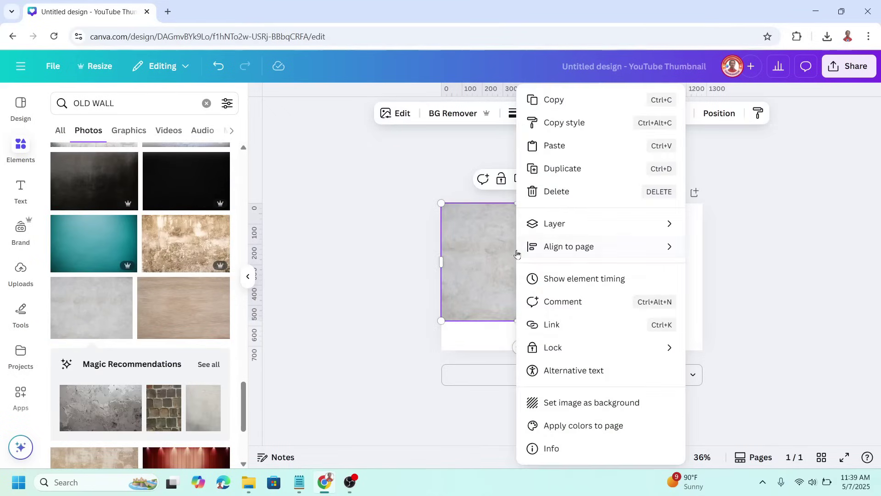
left_click(610, 402)
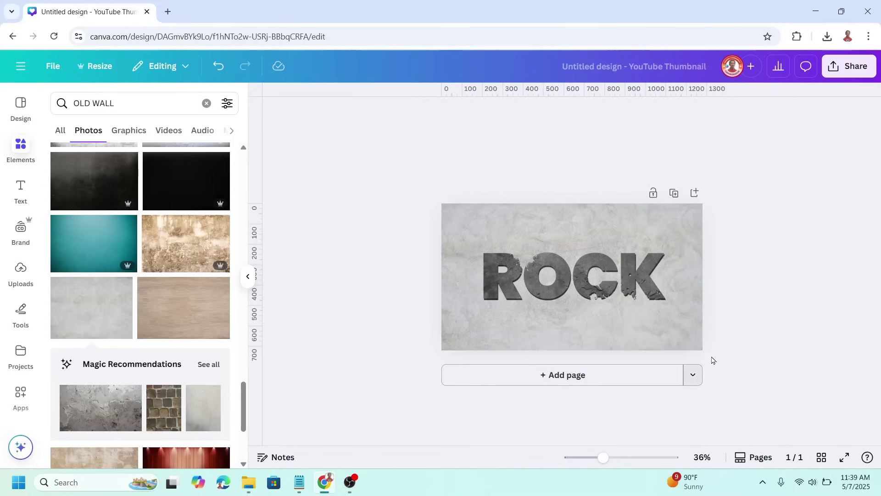
- Add a black splatter graphic from the 'SPLATTER' Graphics results
left_click(126, 105)
type("S")
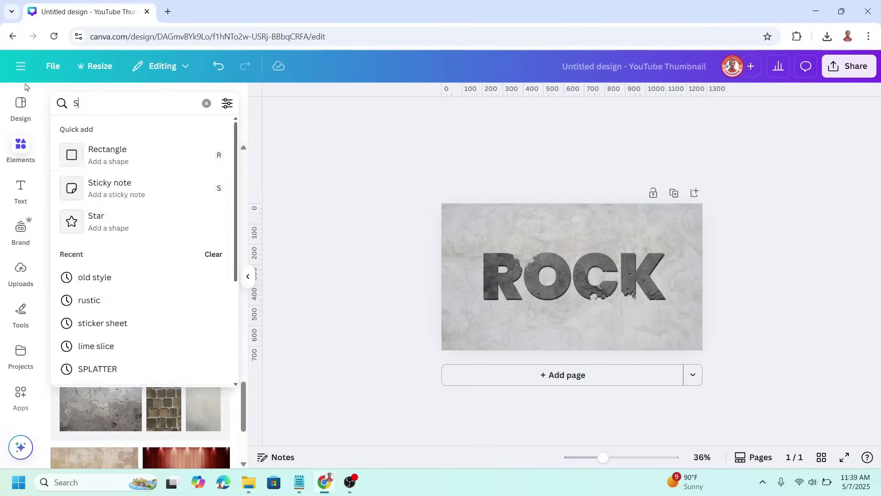
type("PLATTER")
key("Return")
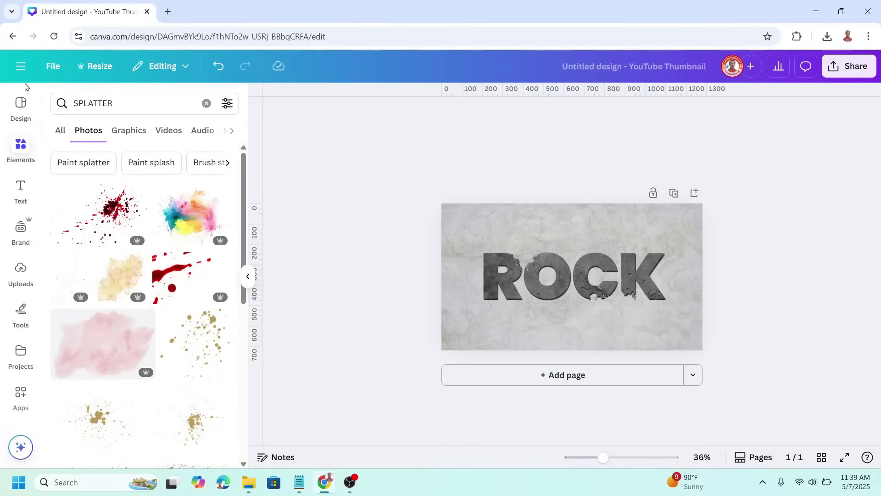
left_click(123, 135)
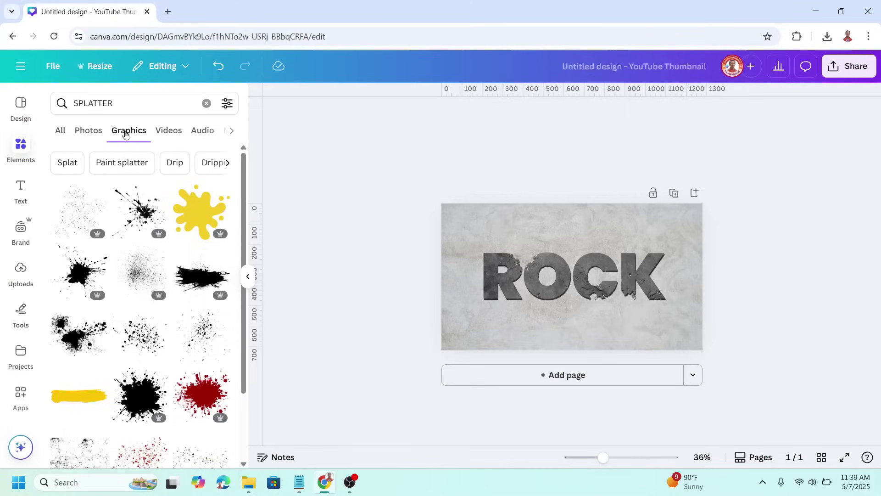
scroll(215, 277, "down", 2)
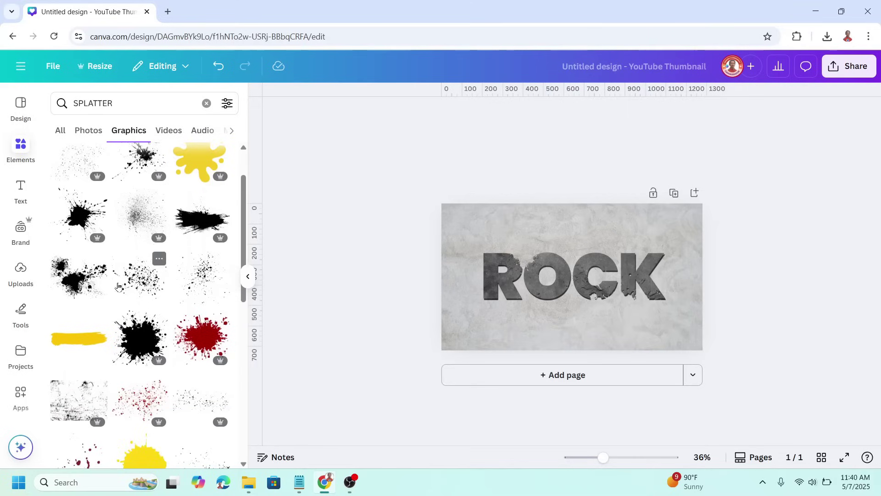
left_click(141, 286)
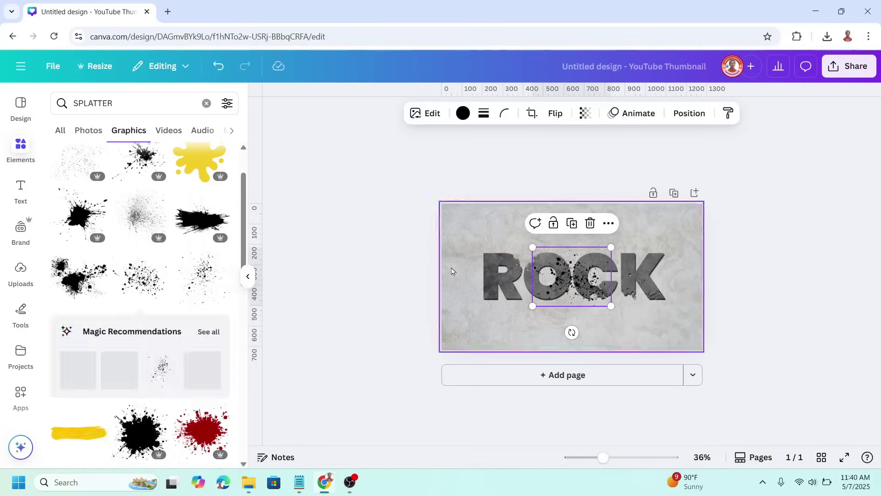
- Recolour the splatter to the R's dark grey (#444444) using the eyedropper
left_click_drag(612, 463, 628, 463)
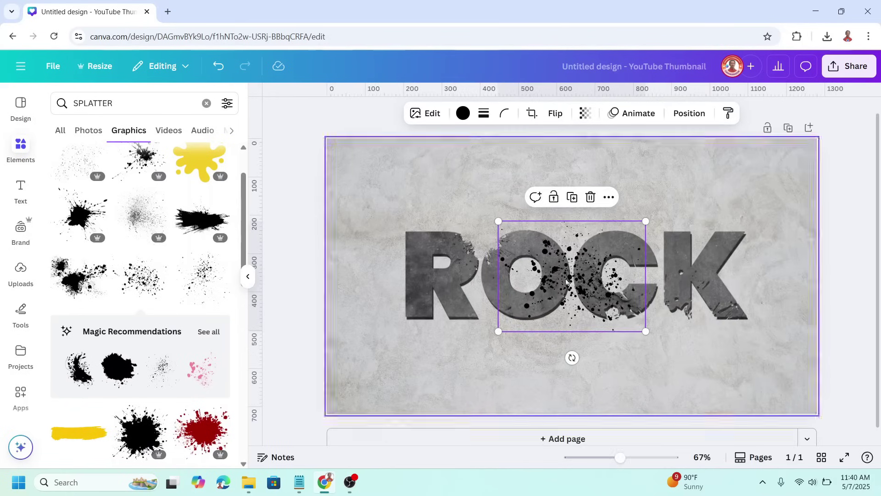
left_click(463, 115)
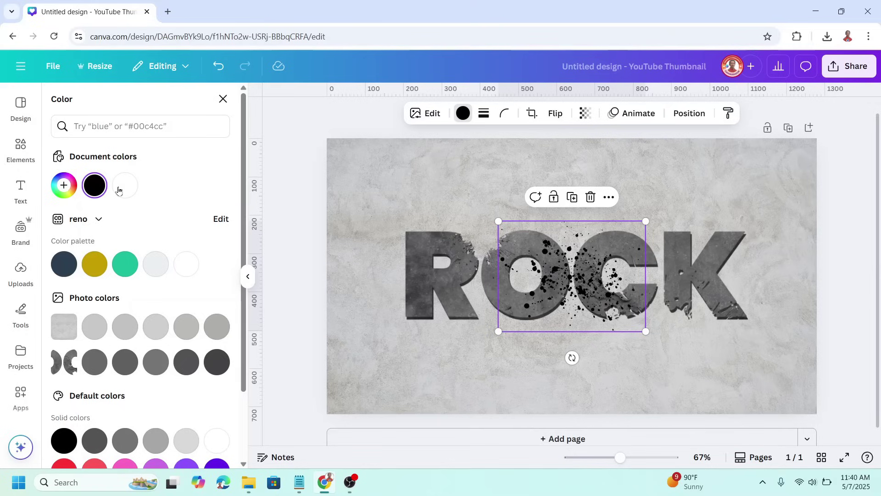
left_click(66, 184)
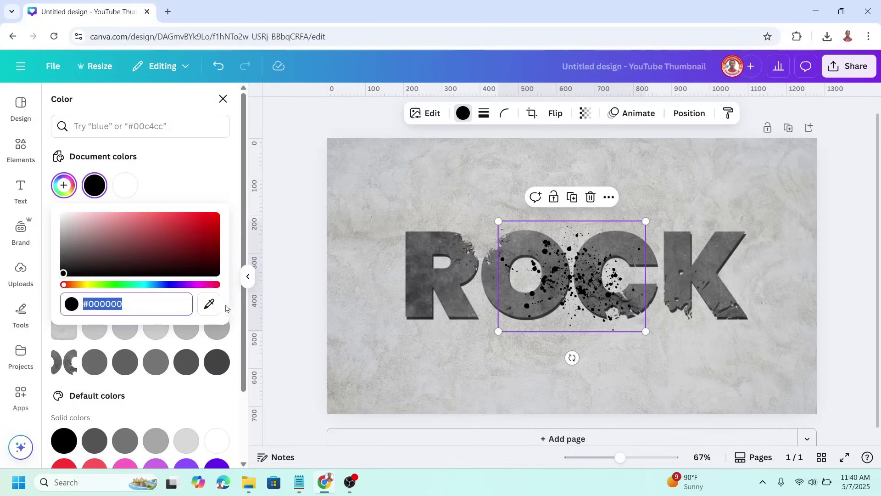
left_click(208, 304)
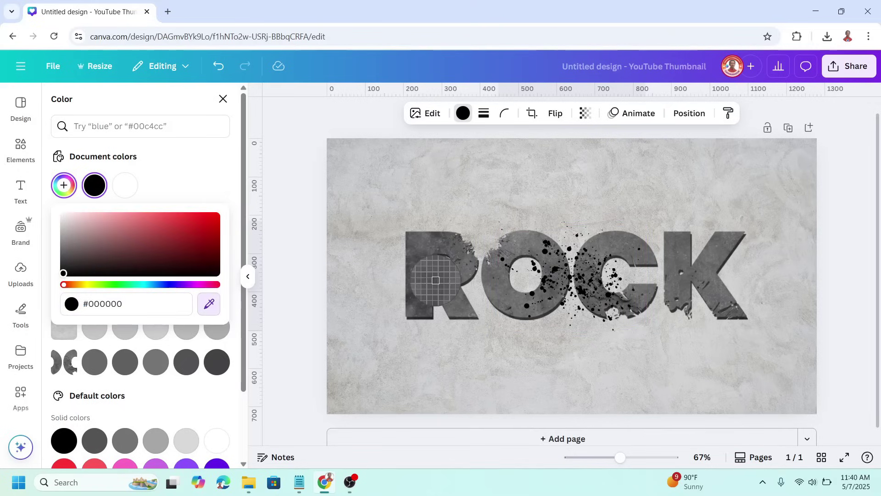
left_click(416, 283)
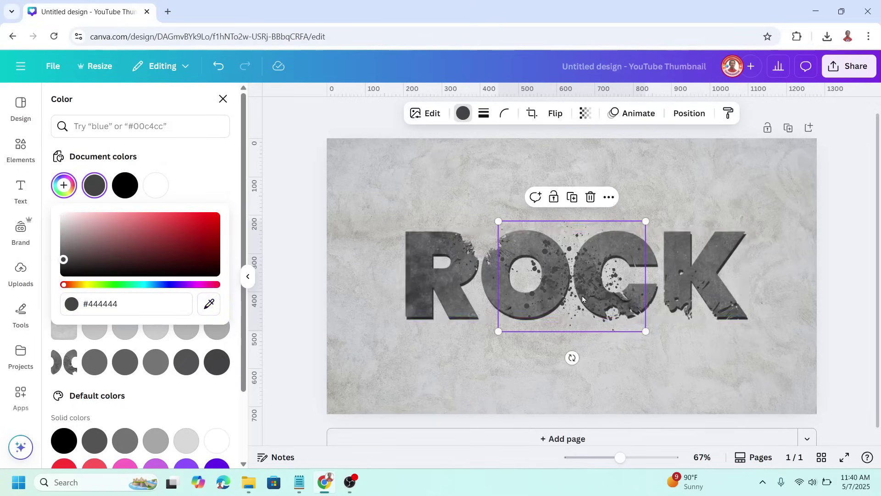
- Shrink the splatter, tilt it about 30 degrees, and place it above the R
left_click_drag(581, 292, 482, 258)
mouse_move(547, 174)
left_mouse_down()
mouse_move(497, 190)
mouse_move(496, 210)
left_mouse_up()
left_click_drag(450, 252, 516, 231)
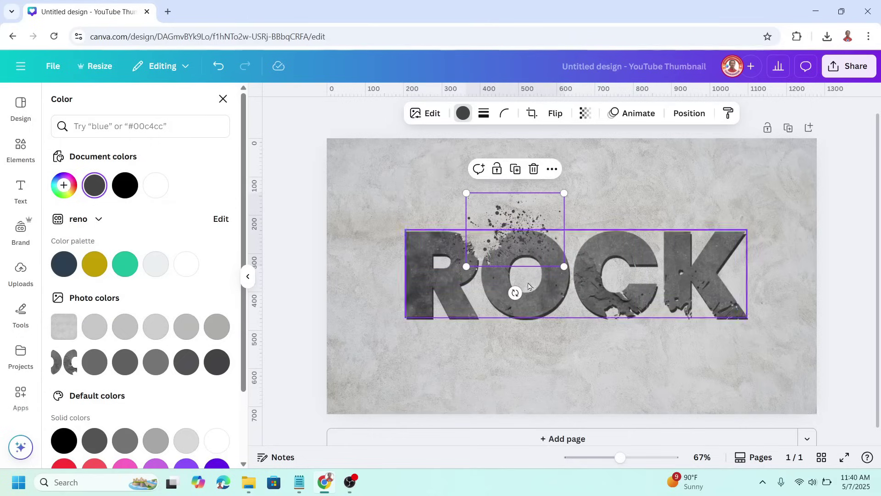
left_click_drag(515, 292, 569, 261)
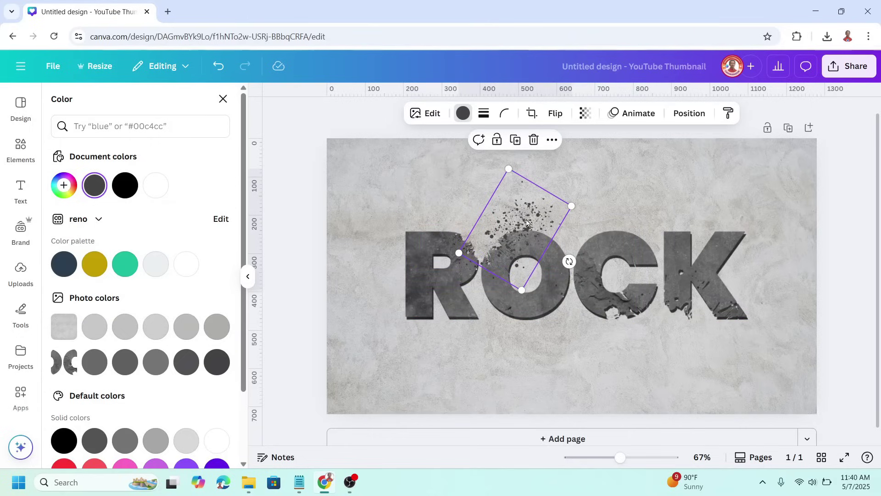
left_click_drag(528, 224, 470, 210)
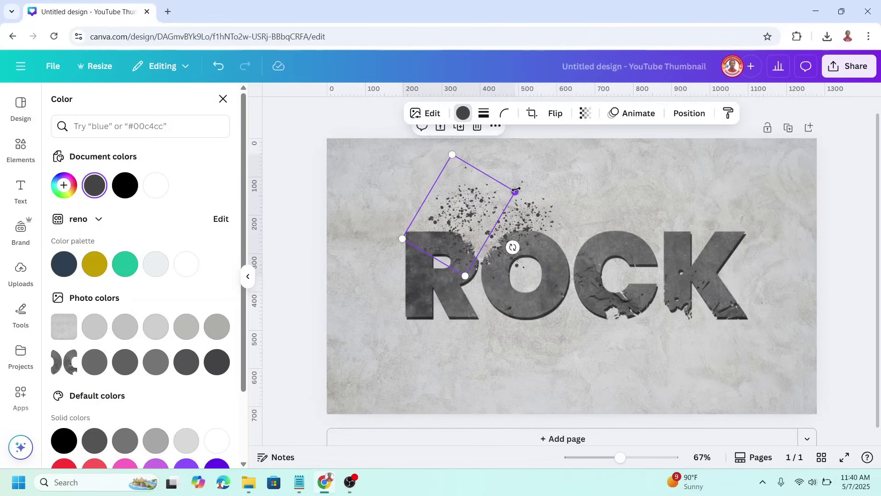
mouse_move(514, 190)
left_mouse_down()
mouse_move(466, 199)
mouse_move(475, 246)
mouse_move(474, 238)
left_mouse_up()
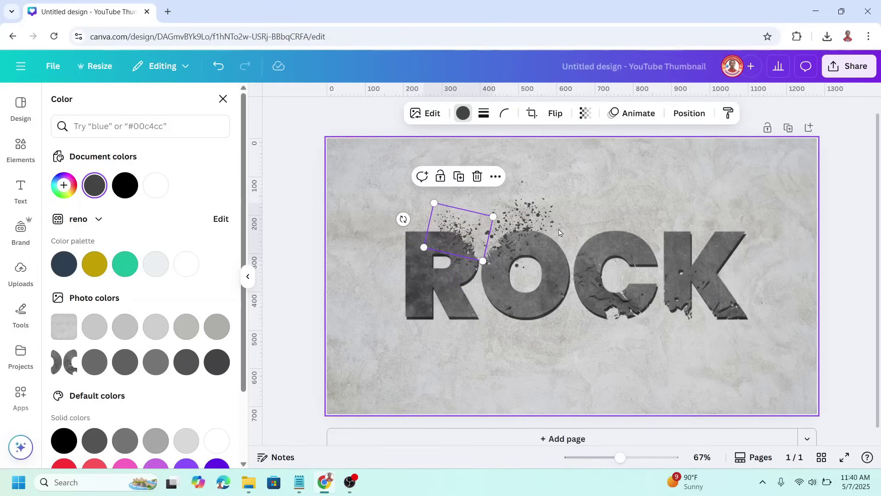
- Duplicate the splatter twice, placing small tilted copies beneath the C and over the K
left_click(459, 176)
mouse_move(442, 255)
left_mouse_down()
mouse_move(627, 332)
mouse_move(634, 327)
mouse_move(667, 380)
left_mouse_up()
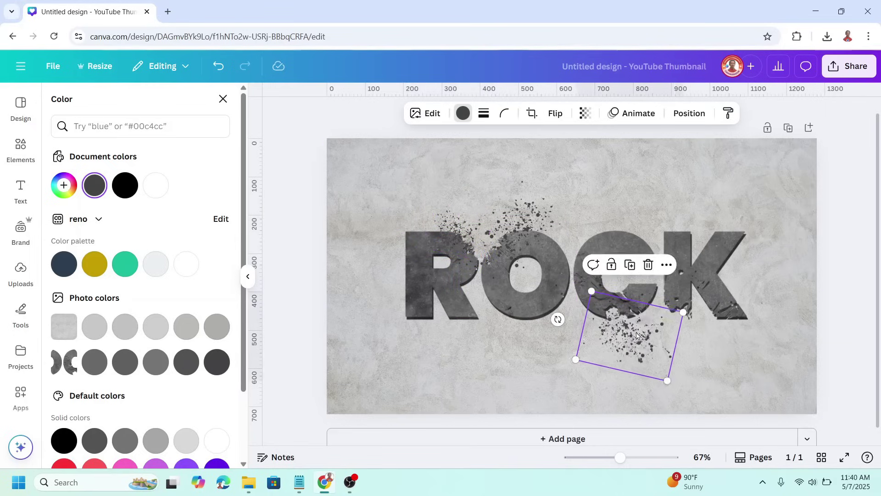
left_click_drag(639, 332, 651, 331)
left_click(644, 264)
left_click_drag(819, 413, 658, 257)
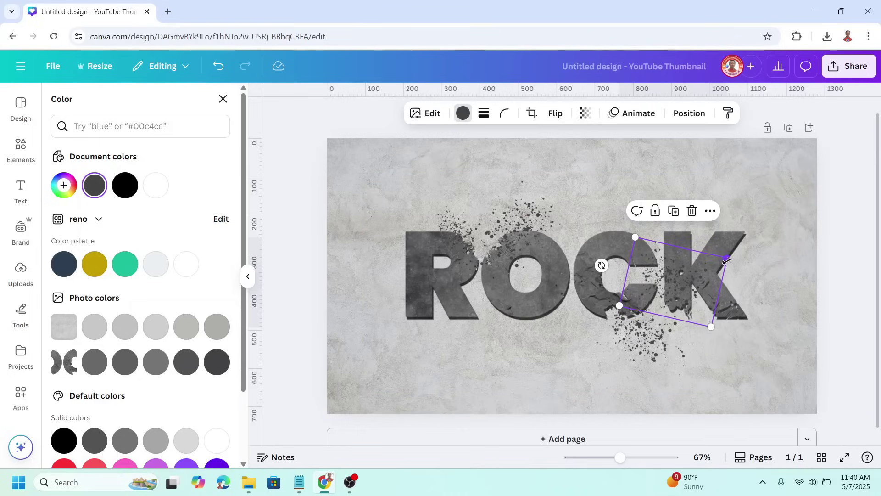
left_click_drag(685, 293, 702, 314)
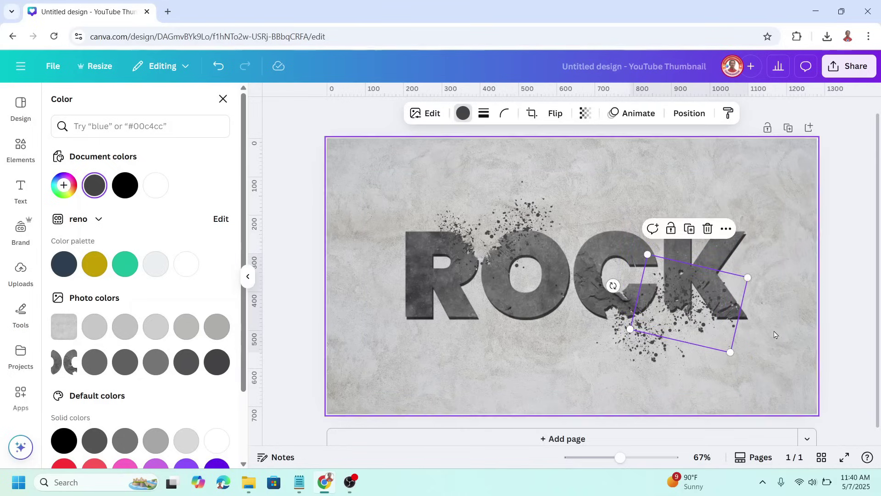
key("Escape")
mouse_move(649, 345)
left_mouse_down()
mouse_move(732, 315)
mouse_move(761, 338)
left_mouse_up()
left_click_drag(758, 295, 782, 230)
scroll(786, 230, "up", 5, "ctrl")
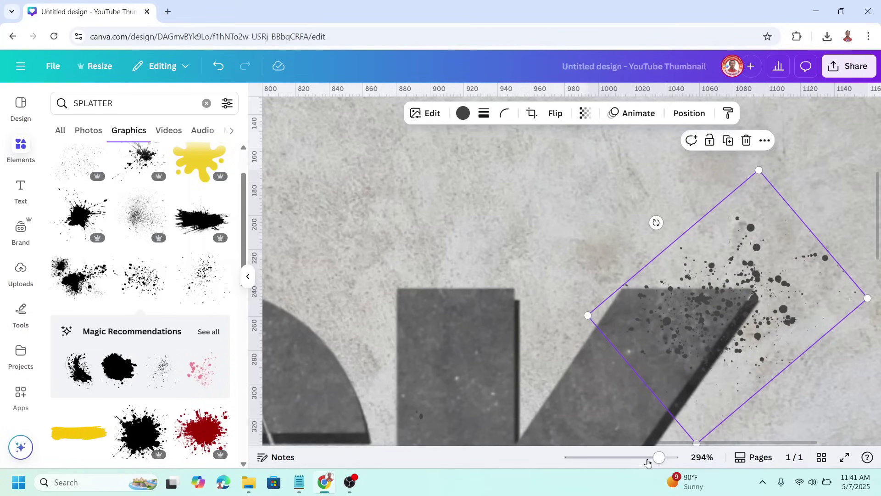
left_click_drag(645, 460, 619, 457)
left_click(772, 390)
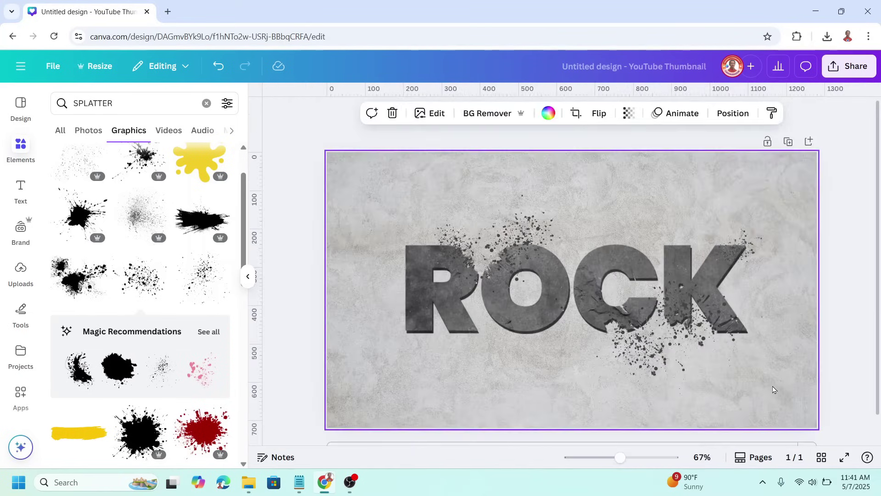